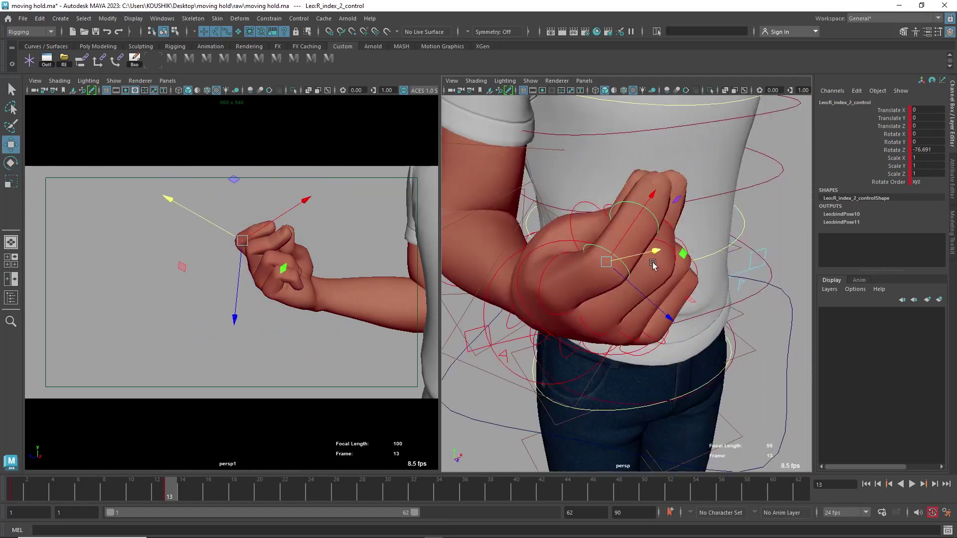
# Step: Shape the curl of the right-hand fingers at frame 13 by selecting and rotating the finger controls
pyautogui.click(678, 218)
pyautogui.keyDown('alt'); pyautogui.moveTo(710, 174); pyautogui.dragTo(606, 200); pyautogui.keyUp('alt')
pyautogui.press('w')
pyautogui.click(590, 237)
pyautogui.press('e')
pyautogui.press('w')
pyautogui.rightClick(726, 219)
pyautogui.keyDown('alt'); pyautogui.moveTo(547, 174); pyautogui.dragTo(581, 342); pyautogui.keyUp('alt')
# Step: Rotate the right upper arm control at frame 28 to about X 0.707, Y -17.226, Z -77.056
pyautogui.click(674, 202)
pyautogui.press('e')
pyautogui.click(362, 490)
pyautogui.press('w')
pyautogui.keyDown('alt'); pyautogui.moveTo(524, 284); pyautogui.dragTo(672, 274); pyautogui.keyUp('alt')
pyautogui.press('e')
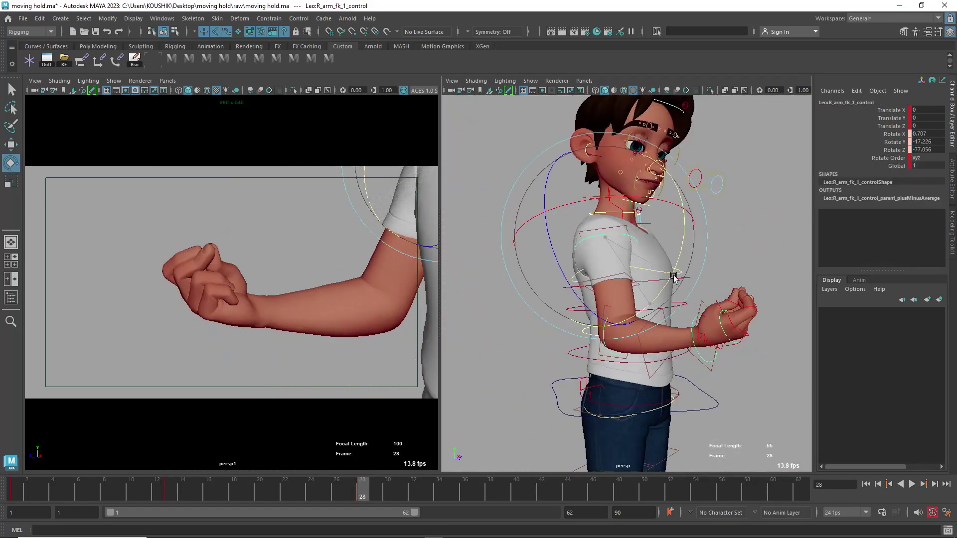
# Step: Rotate the right wrist control at frame 28 to about X -49.588, Y -1.894, Z 10.608
pyautogui.click(698, 329)
pyautogui.moveTo(260, 314); pyautogui.dragTo(260, 327)
pyautogui.press('w')
pyautogui.keyDown('alt'); pyautogui.moveTo(697, 319); pyautogui.dragTo(596, 361); pyautogui.keyUp('alt')
pyautogui.press('e')
pyautogui.moveTo(261, 294); pyautogui.dragTo(259, 312)
pyautogui.press('w')
pyautogui.keyDown('alt'); pyautogui.moveTo(578, 324); pyautogui.dragTo(668, 312, button='right'); pyautogui.keyUp('alt')
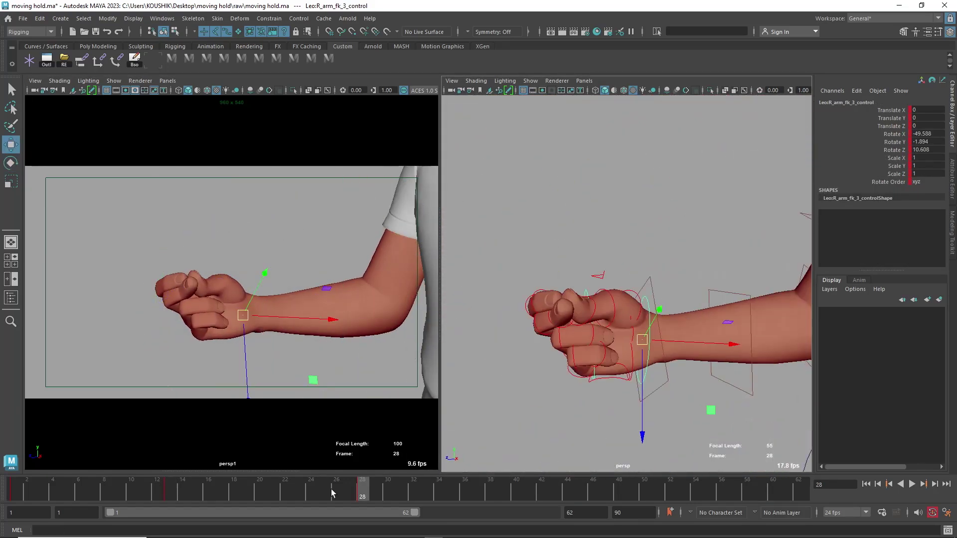
# Step: Rotate the right thumb controls at frame 28 so the thumb lifts away from the index finger
pyautogui.click(593, 299)
pyautogui.click(552, 239)
pyautogui.press('e')
pyautogui.moveTo(589, 228); pyautogui.dragTo(562, 211)
pyautogui.click(587, 188)
pyautogui.click(592, 199)
pyautogui.press('w')
pyautogui.keyDown('alt'); pyautogui.moveTo(562, 210); pyautogui.dragTo(503, 249, button='right'); pyautogui.keyUp('alt')
# Step: Adjust the curl of the remaining right-hand fingers for the released-hand pose at frame 28
pyautogui.click(723, 319)
pyautogui.press('e')
pyautogui.moveTo(727, 214); pyautogui.dragTo(637, 299)
pyautogui.moveTo(640, 349); pyautogui.dragTo(625, 274)
pyautogui.press('w')
pyautogui.click(598, 279)
pyautogui.press('e')
pyautogui.keyDown('alt'); pyautogui.moveTo(664, 346); pyautogui.dragTo(697, 299); pyautogui.keyUp('alt')
pyautogui.moveTo(710, 294); pyautogui.dragTo(483, 299)
pyautogui.press('w')
pyautogui.click(562, 269)
pyautogui.keyDown('alt'); pyautogui.moveTo(623, 299); pyautogui.dragTo(548, 299, button='right'); pyautogui.keyUp('alt')
# Step: Pose the right forearm at frame 22 with Rotate Y -56.391 and step through the key poses
pyautogui.click(704, 322)
pyautogui.press('e')
pyautogui.press(',')
pyautogui.press(',')
pyautogui.press('.')
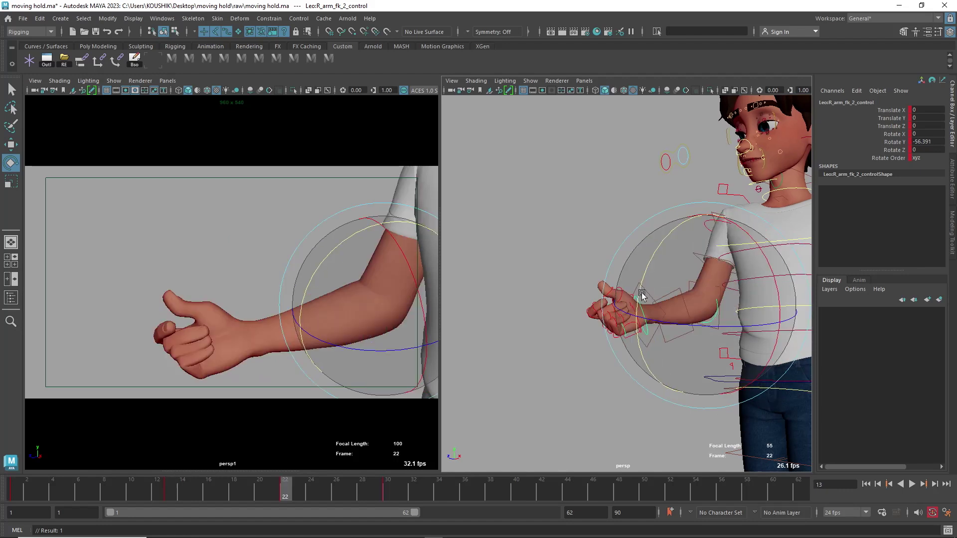
pyautogui.press('.')
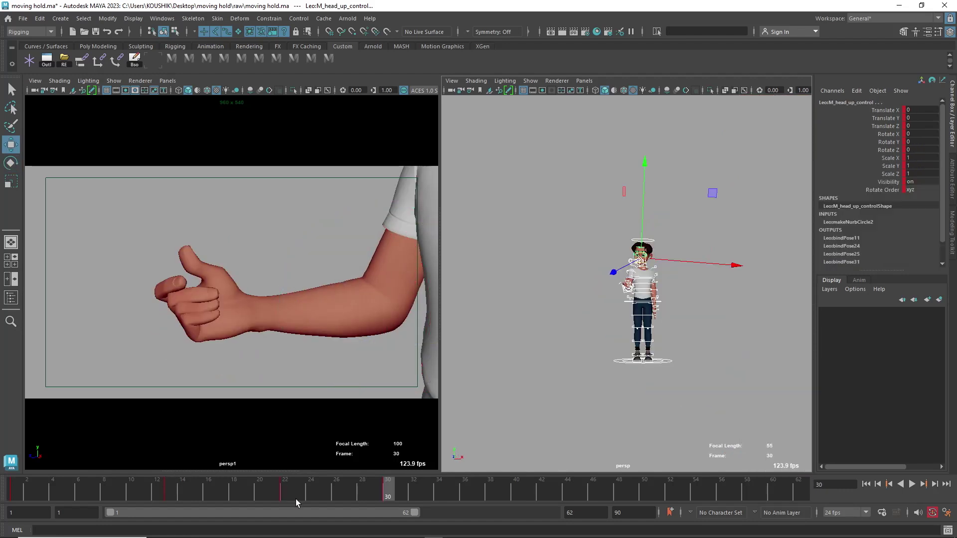
# Step: Set the tangents of all keys across the timeline to Stepped and play the blocking from the start
pyautogui.click(284, 496)
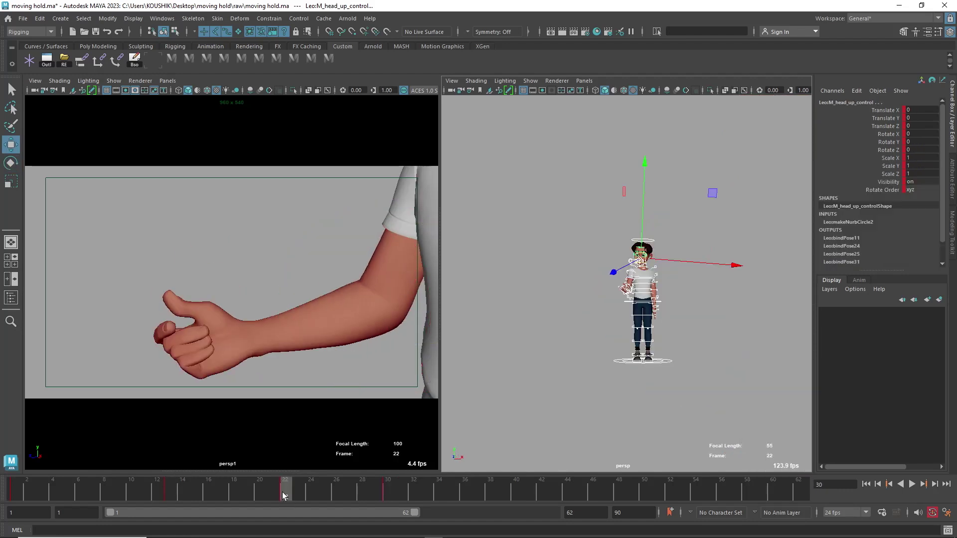
pyautogui.doubleClick(285, 496)
pyautogui.rightClick(284, 494)
pyautogui.moveTo(312, 373)
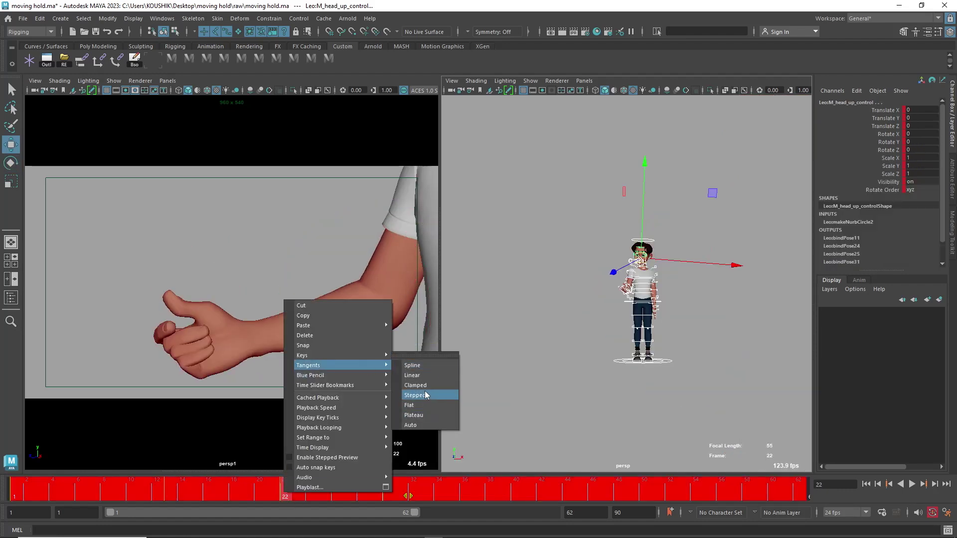
pyautogui.click(415, 395)
pyautogui.click(16, 486)
pyautogui.hotkey('alt', 'v')
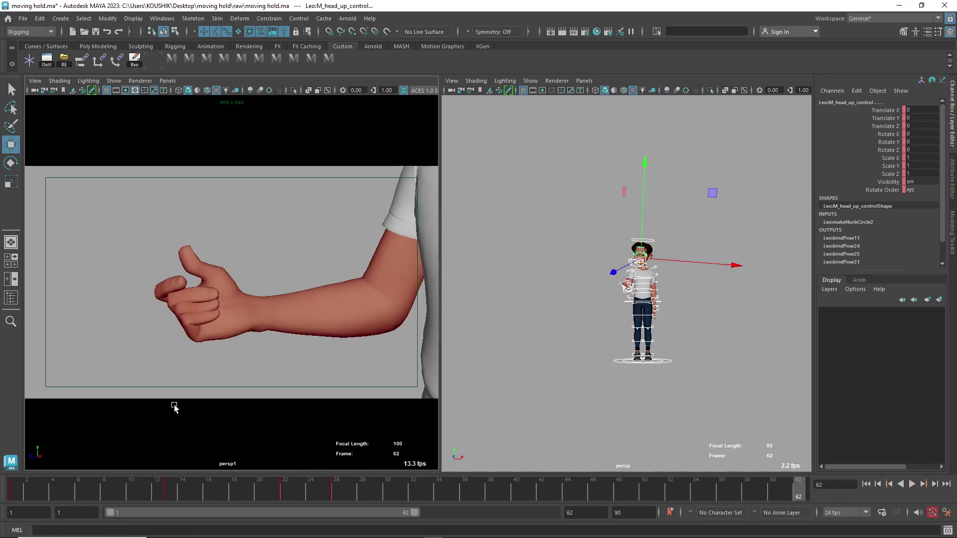
pyautogui.hotkey('alt', 'v')
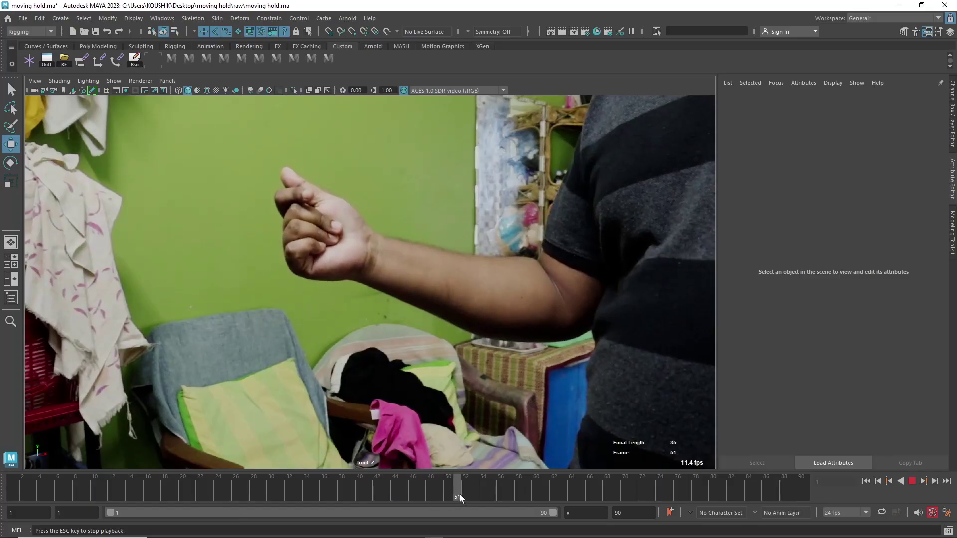
# Step: Adjust the right wrist at frame 26 and the forearm at frame 32 as settling poses, and play the animation
pyautogui.moveTo(387, 498)
pyautogui.mouseDown()
pyautogui.moveTo(483, 499)
pyautogui.moveTo(361, 493)
pyautogui.mouseUp()
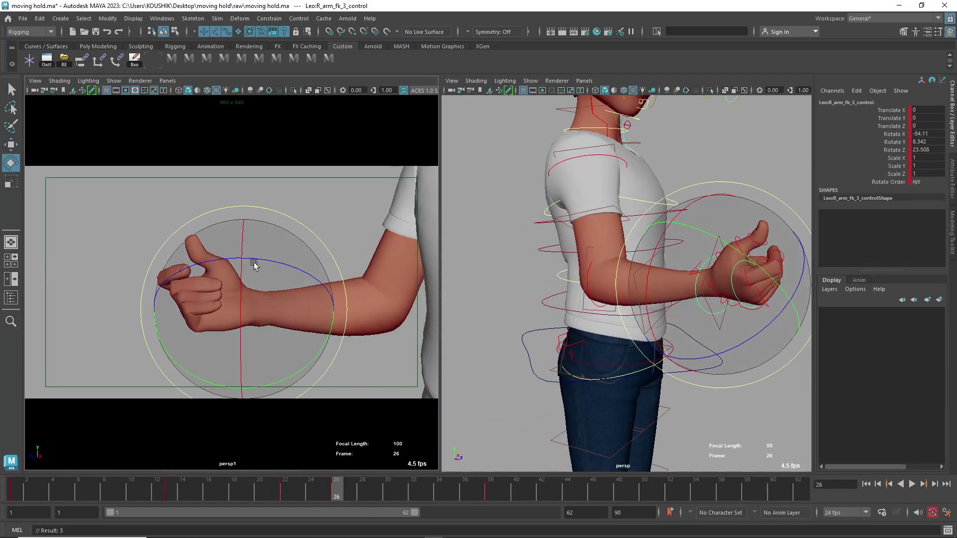
pyautogui.click(682, 260)
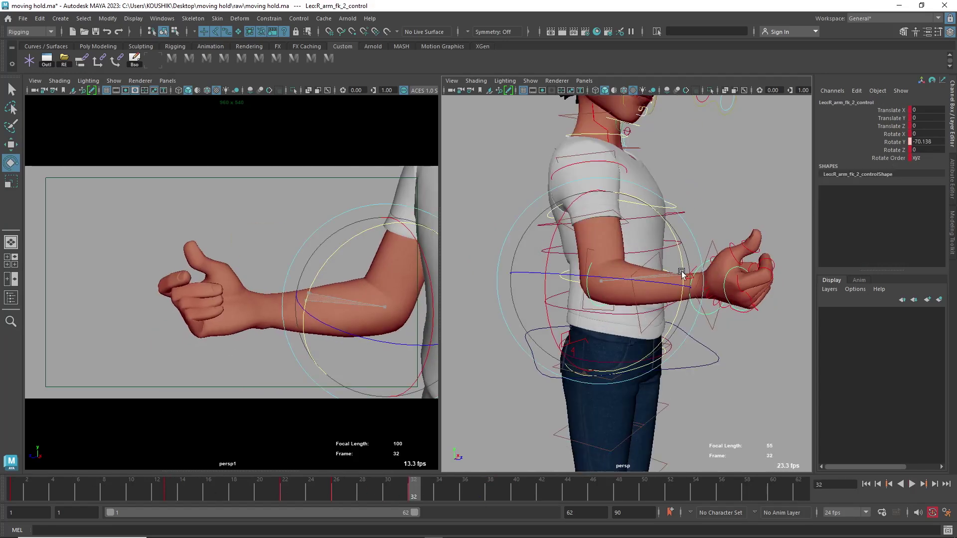
pyautogui.click(681, 273)
pyautogui.hotkey('alt', 'v')
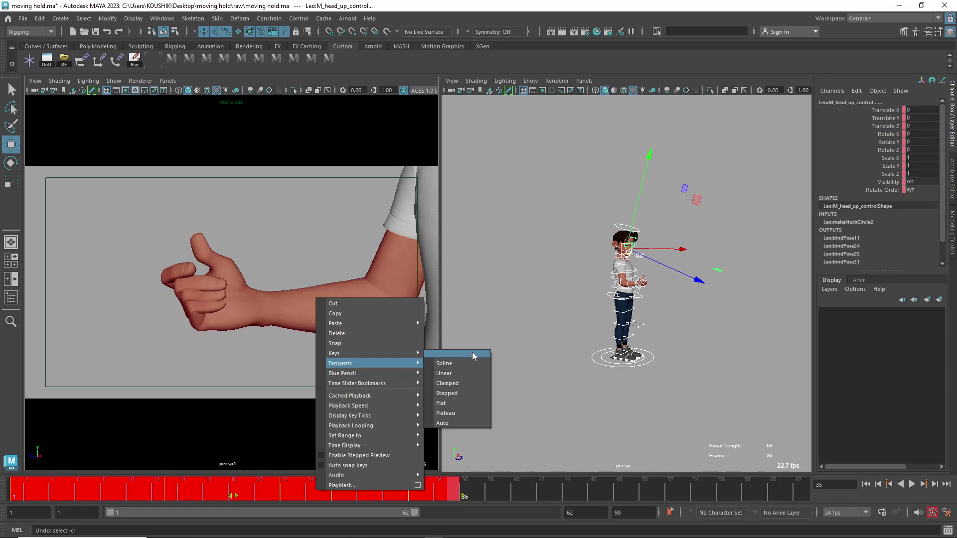
# Step: Detach the tangent type options into a floating window and play the animation from the start
pyautogui.click(473, 356)
pyautogui.click(11, 495)
pyautogui.hotkey('alt', 'v')
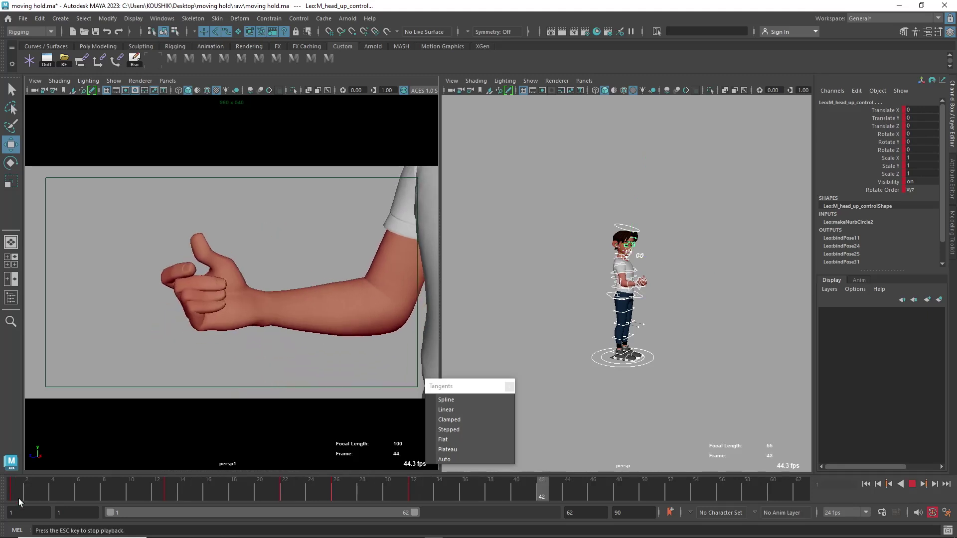
# Step: Copy the frame 13 pose of all controls to frame 20 as a hold and replay the animation
pyautogui.click(15, 497)
pyautogui.hotkey('alt', 'v')
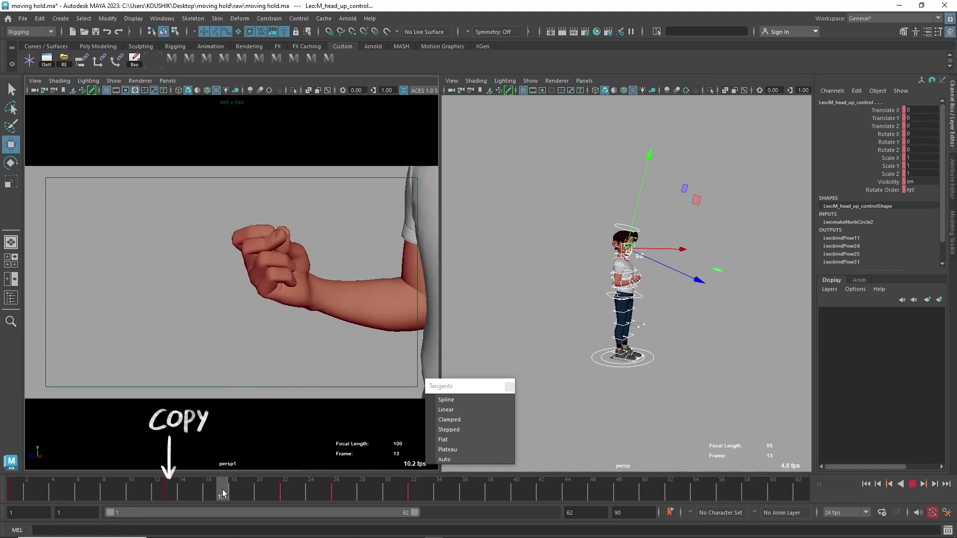
pyautogui.click(20, 493)
pyautogui.hotkey('alt', 'v')
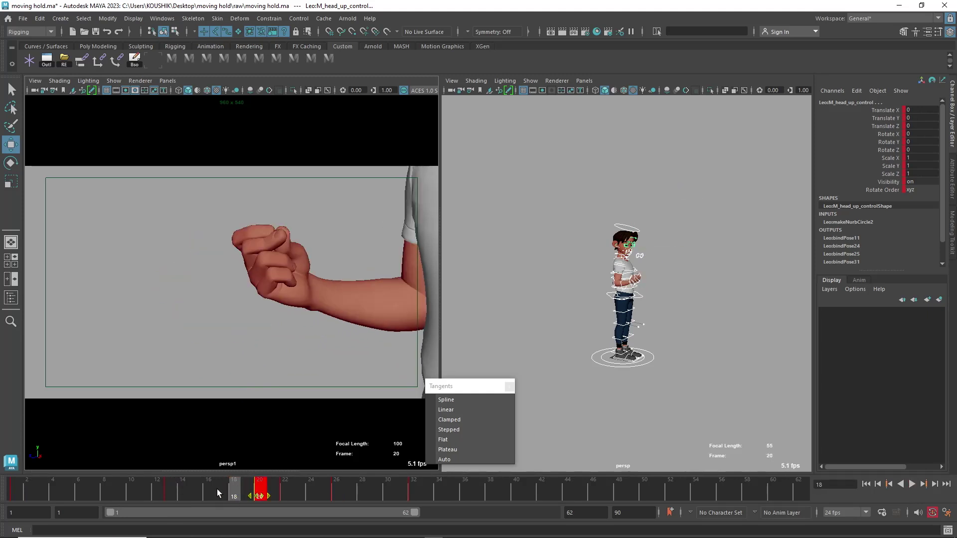
pyautogui.click(70, 486)
pyautogui.hotkey('alt', 'v')
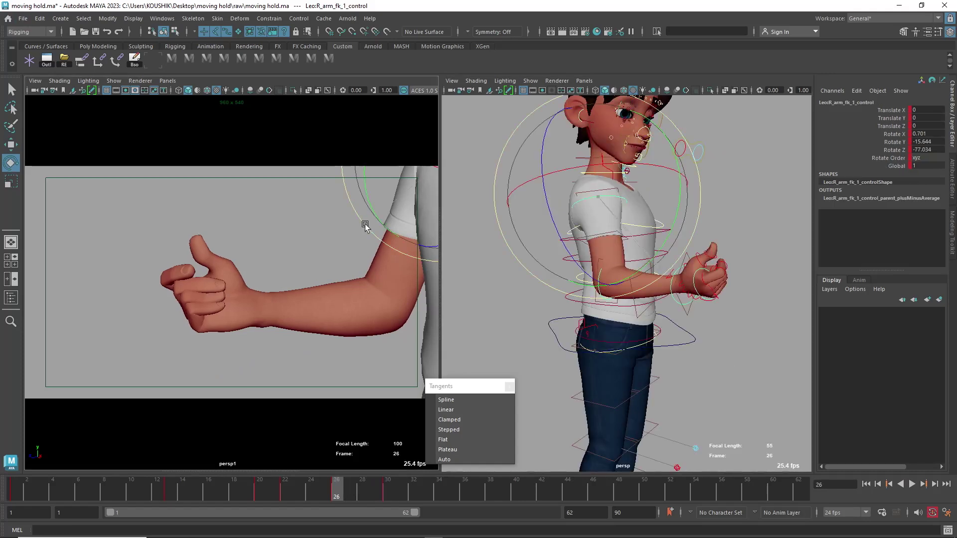
# Step: Rotate the right forearm at frame 30 to Rotate Y -67.172 and play the animation
pyautogui.click(247, 230)
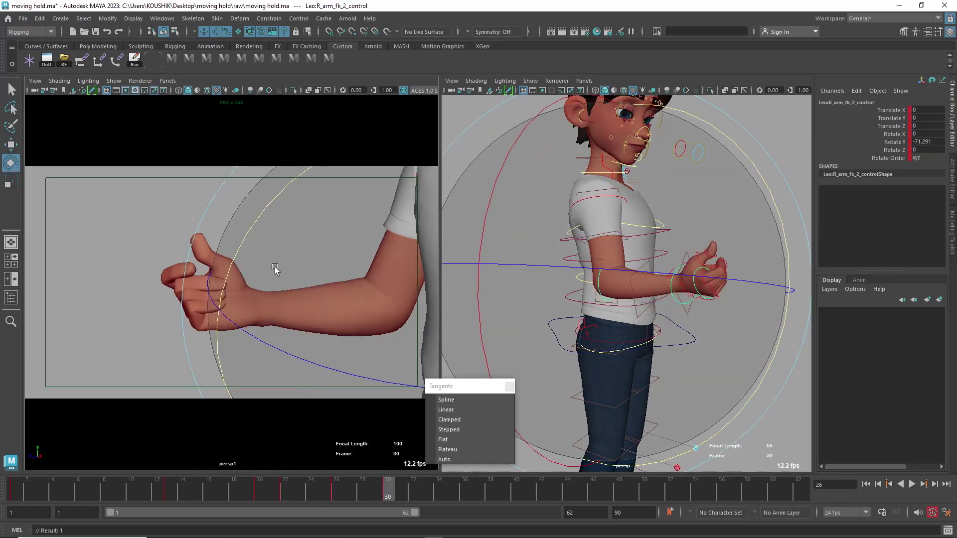
pyautogui.hotkey('alt', 'v')
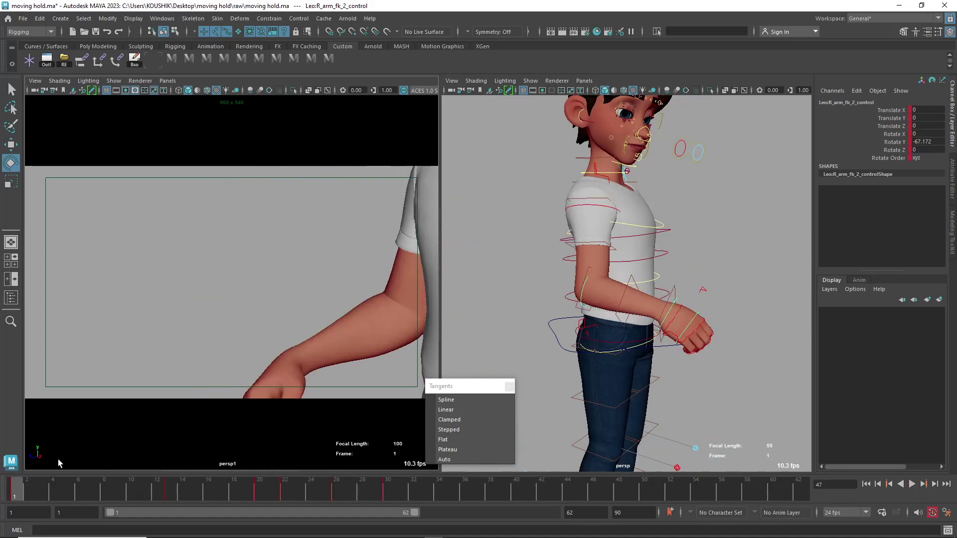
# Step: Add a breakdown pose at frame 7 by rotating the right upper arm, and play the animation
pyautogui.moveTo(151, 491); pyautogui.dragTo(91, 488)
pyautogui.click(391, 343)
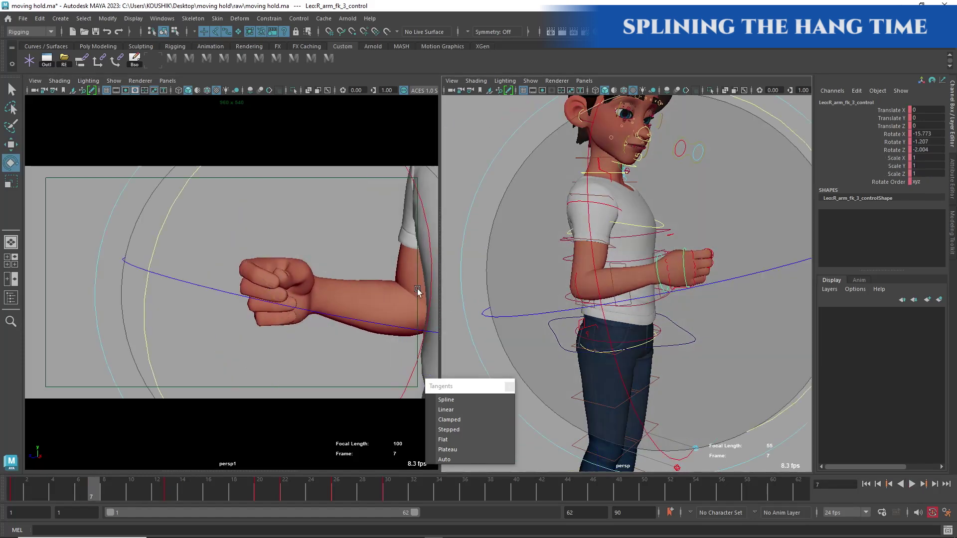
pyautogui.press('Up')
pyautogui.press('Up')
pyautogui.moveTo(311, 269); pyautogui.dragTo(321, 241)
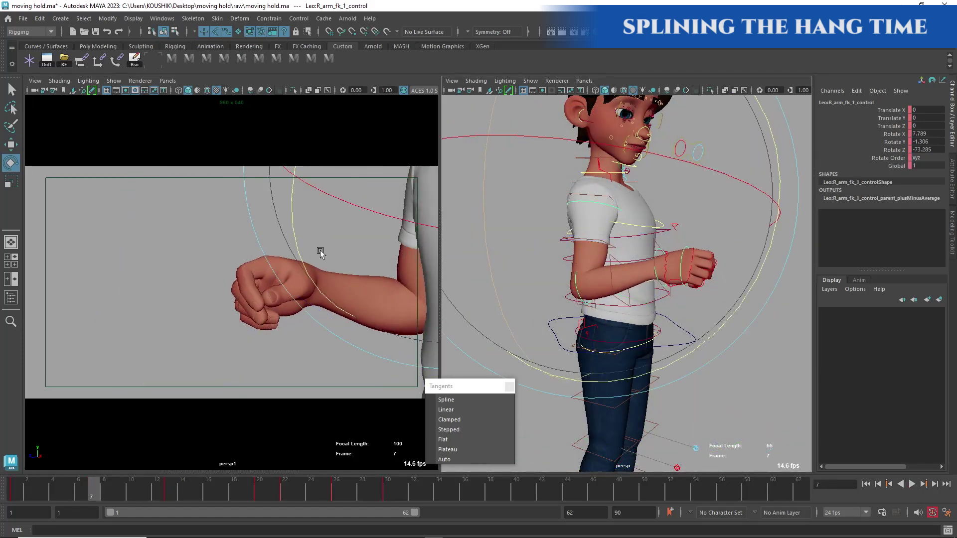
pyautogui.press(',')
pyautogui.press('.')
pyautogui.hotkey('alt', 'v')
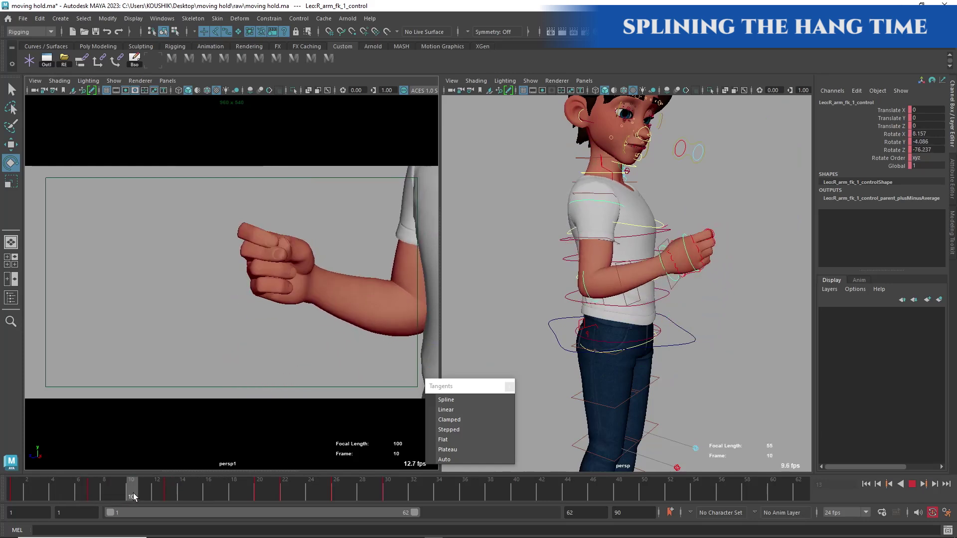
# Step: Refine the frame 7 breakdown by bending the right forearm to about Rotate Y -98.824 and rotating the upper arm forward
pyautogui.moveTo(176, 493); pyautogui.dragTo(94, 492)
pyautogui.press('Down')
pyautogui.moveTo(321, 238); pyautogui.dragTo(313, 255)
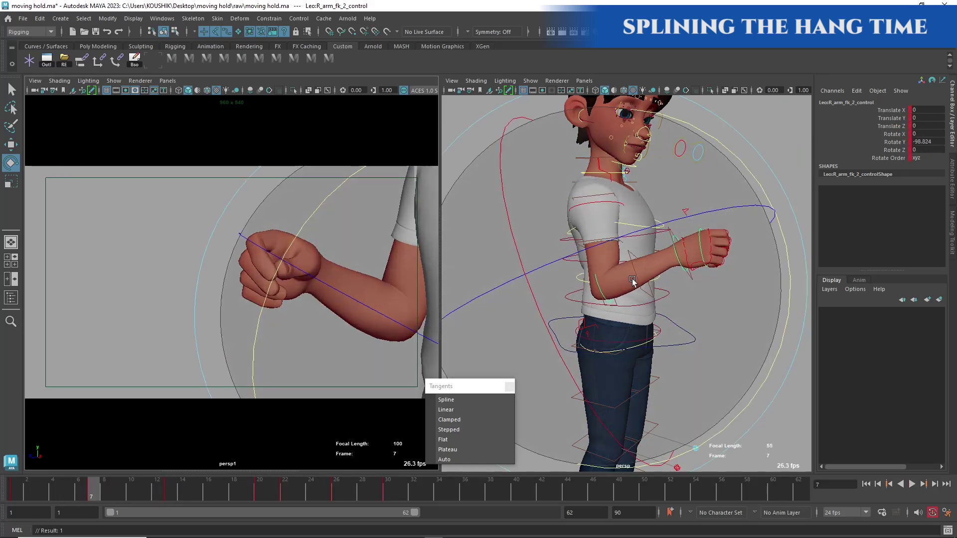
pyautogui.press('w')
pyautogui.click(604, 201)
pyautogui.press('e')
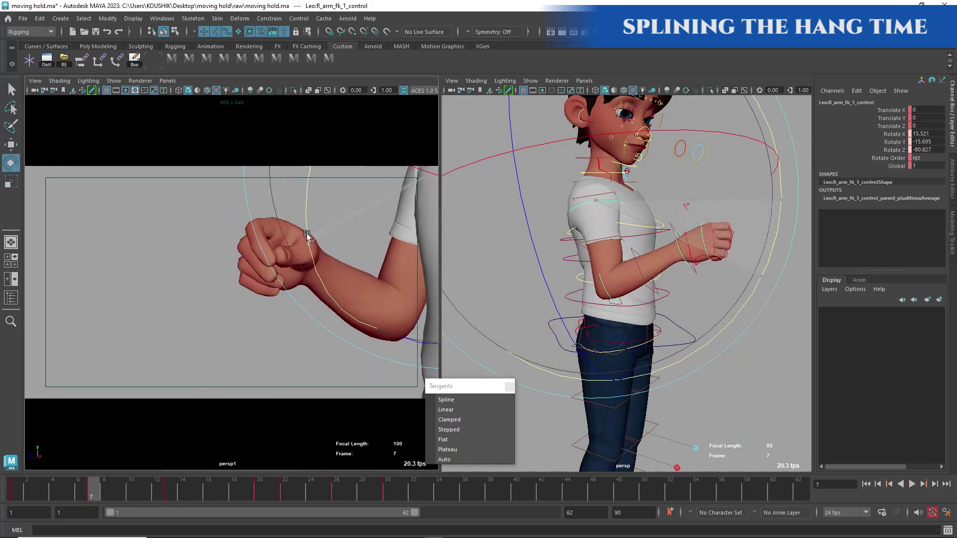
# Step: Compare the arm's motion with the reference footage by scrubbing the timeline, and replay the animation
pyautogui.click(4, 493)
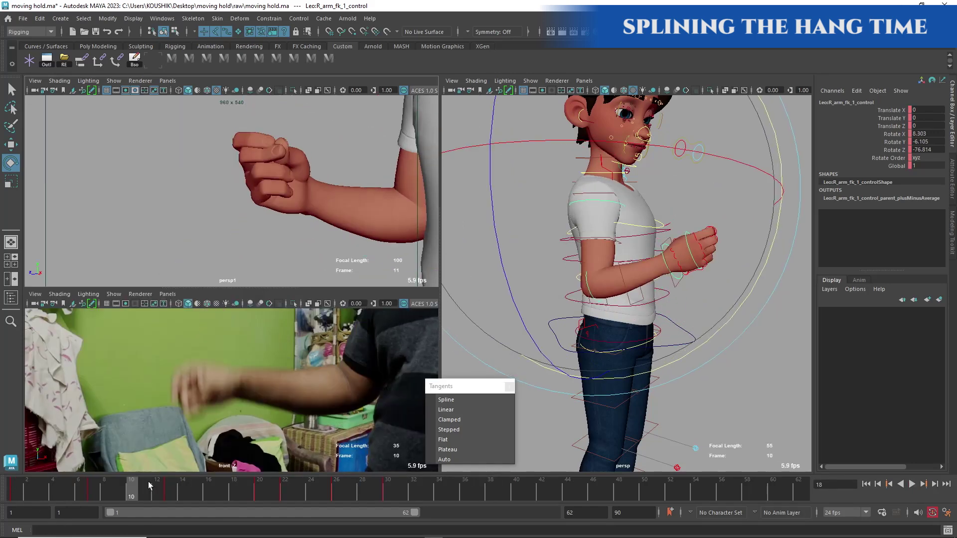
pyautogui.moveTo(148, 481); pyautogui.dragTo(195, 487)
pyautogui.moveTo(253, 495); pyautogui.dragTo(337, 496)
pyautogui.moveTo(224, 289); pyautogui.dragTo(229, 391)
pyautogui.click(70, 491)
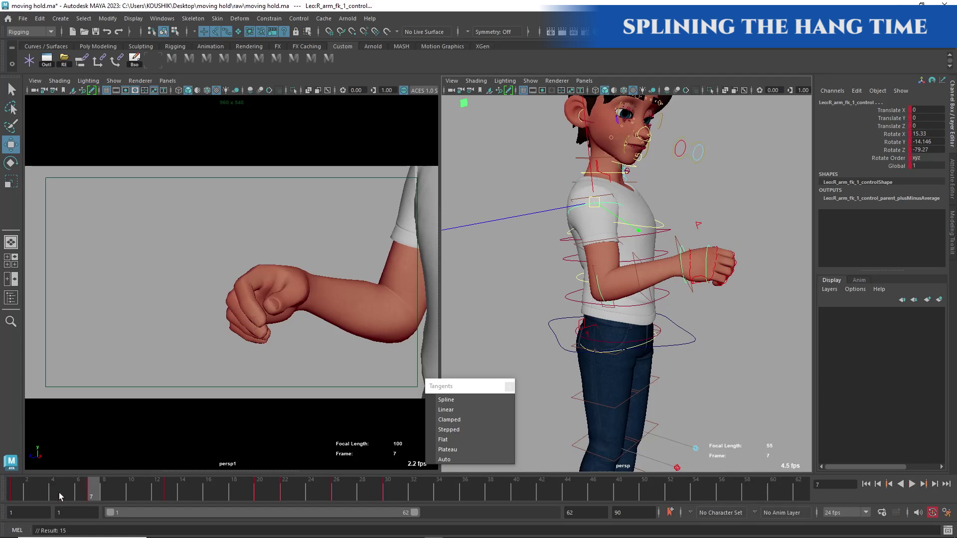
pyautogui.hotkey('alt', 'v')
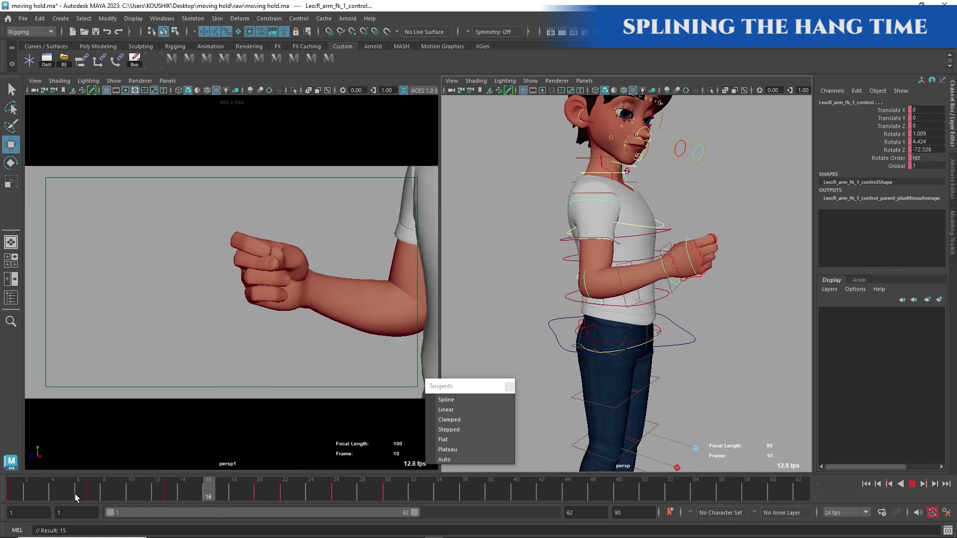
# Step: Rotate the right upper arm at frame 13 to about Rotate Y -3.556 and replay the animation
pyautogui.click(170, 494)
pyautogui.press('e')
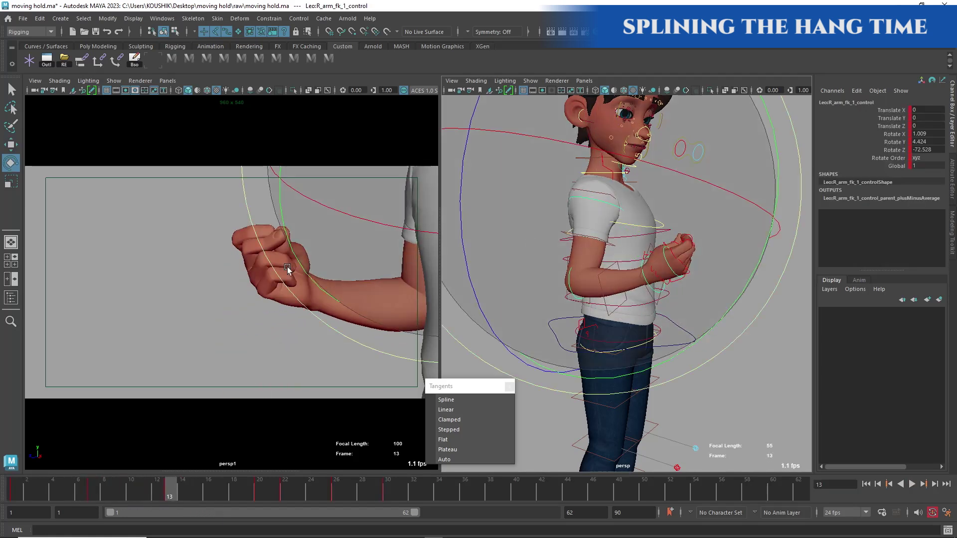
pyautogui.moveTo(303, 268); pyautogui.dragTo(322, 256)
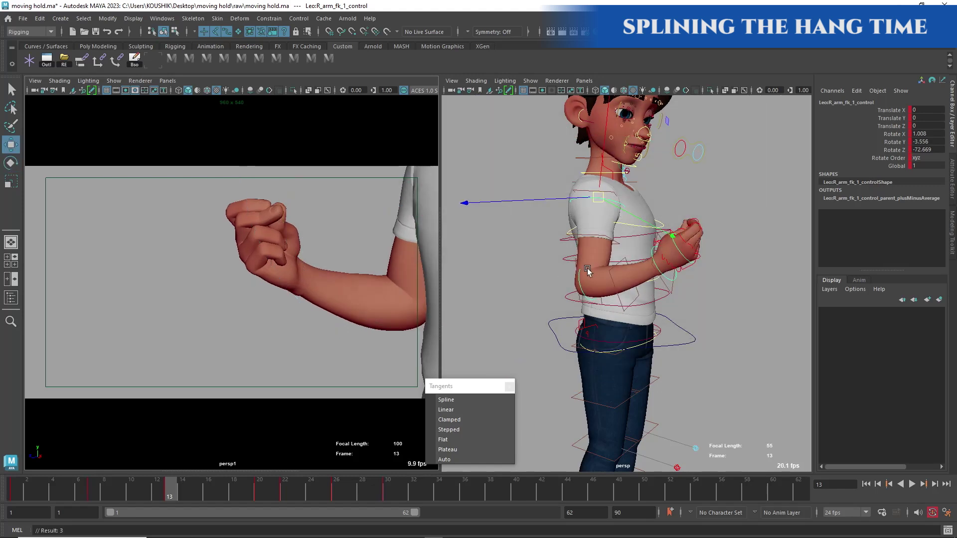
pyautogui.hotkey('alt', 'v')
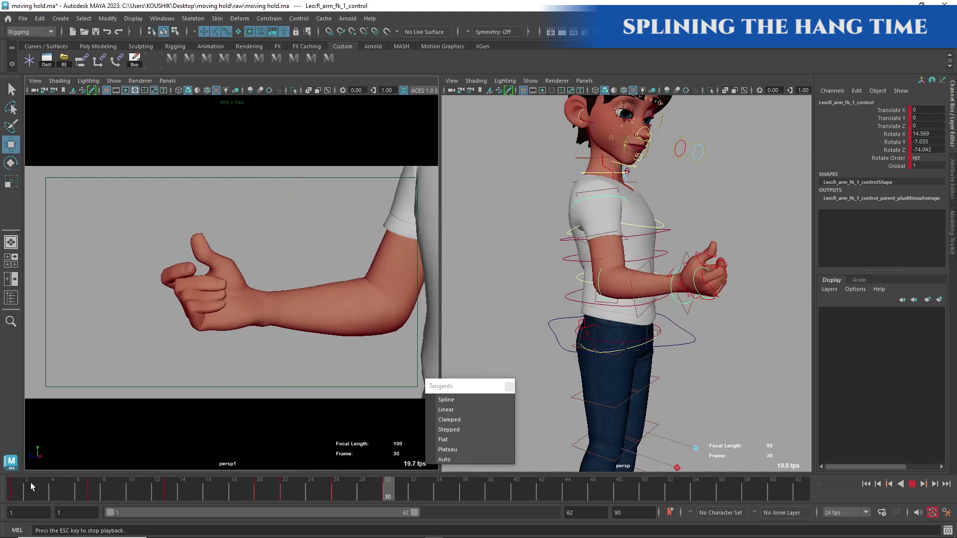
pyautogui.click(170, 490)
pyautogui.click(666, 279)
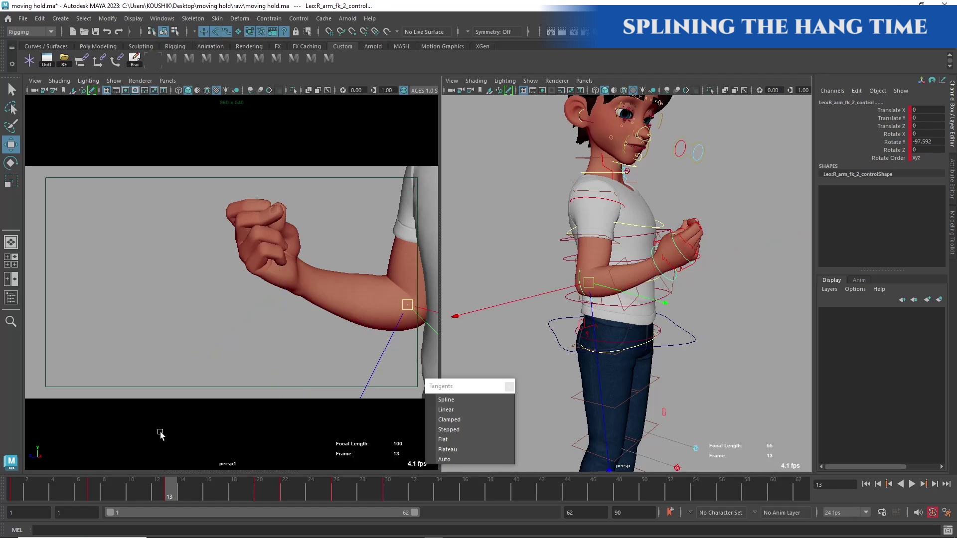
pyautogui.hotkey('alt', 'v')
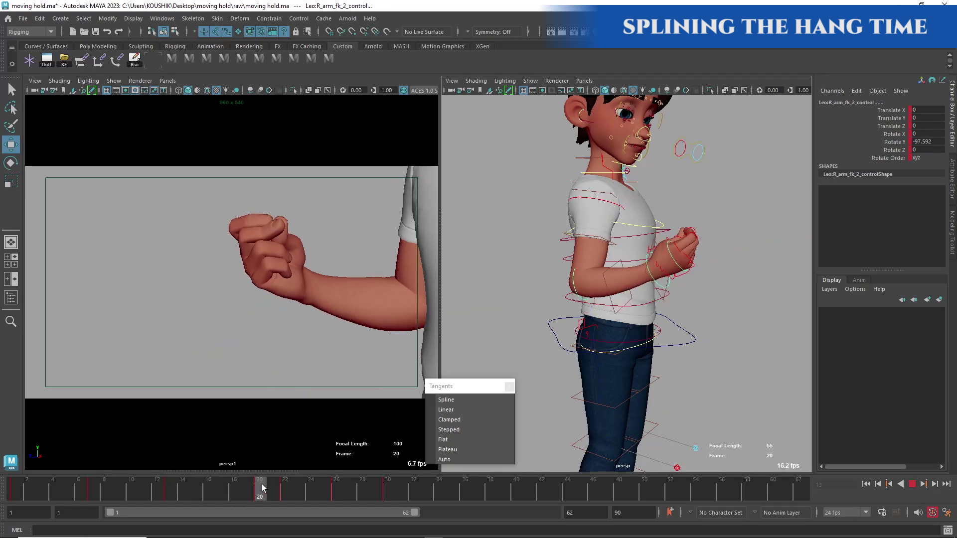
# Step: Copy the frame 21 arm pose onto frame 20 and key it, replacing it with a milder in-between pose
pyautogui.moveTo(261, 488); pyautogui.dragTo(270, 487)
pyautogui.moveTo(270, 486); pyautogui.dragTo(261, 487, button='middle')
pyautogui.press('s')
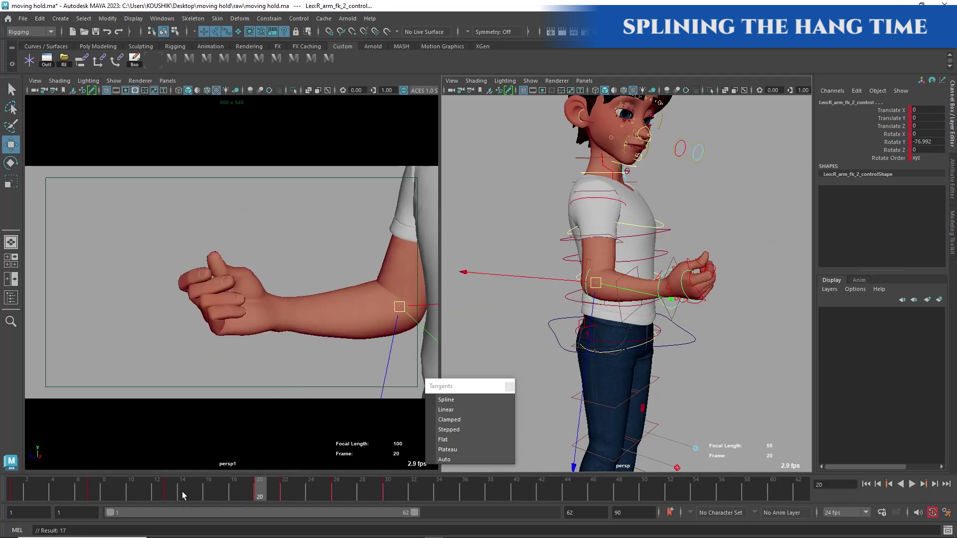
pyautogui.click(199, 487)
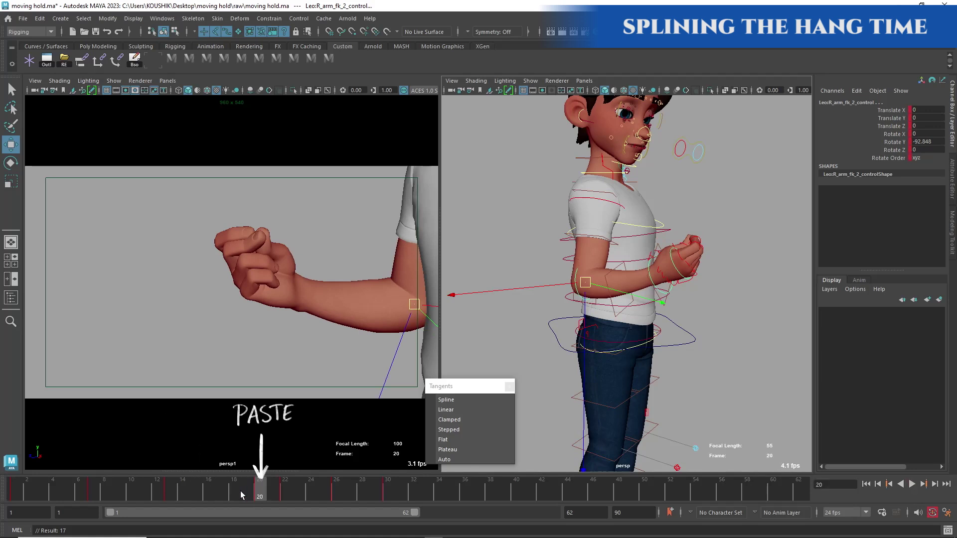
pyautogui.click(195, 492)
# Step: Move the hold key of all controls from frame 20 to frame 18 and play the animation
pyautogui.moveTo(223, 488); pyautogui.dragTo(25, 472)
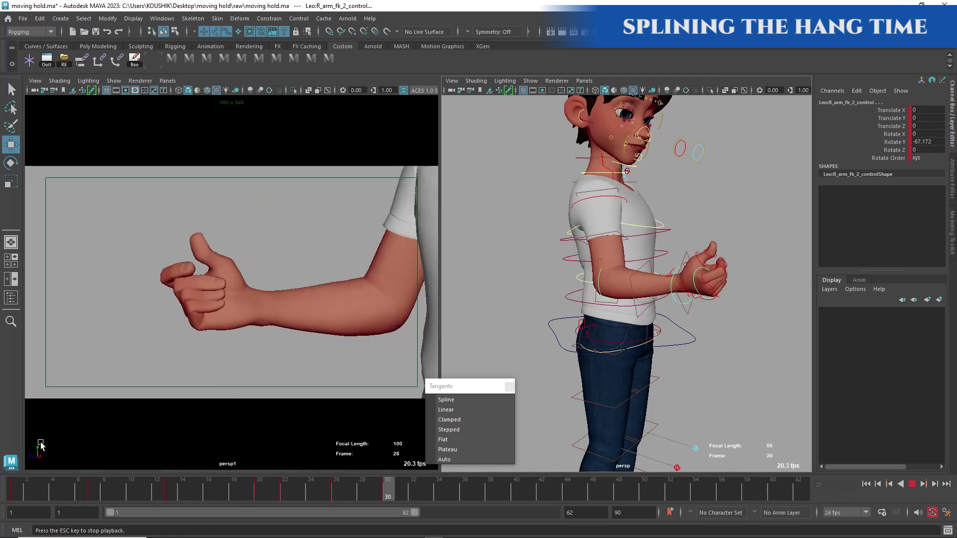
pyautogui.hotkey('alt', 'v')
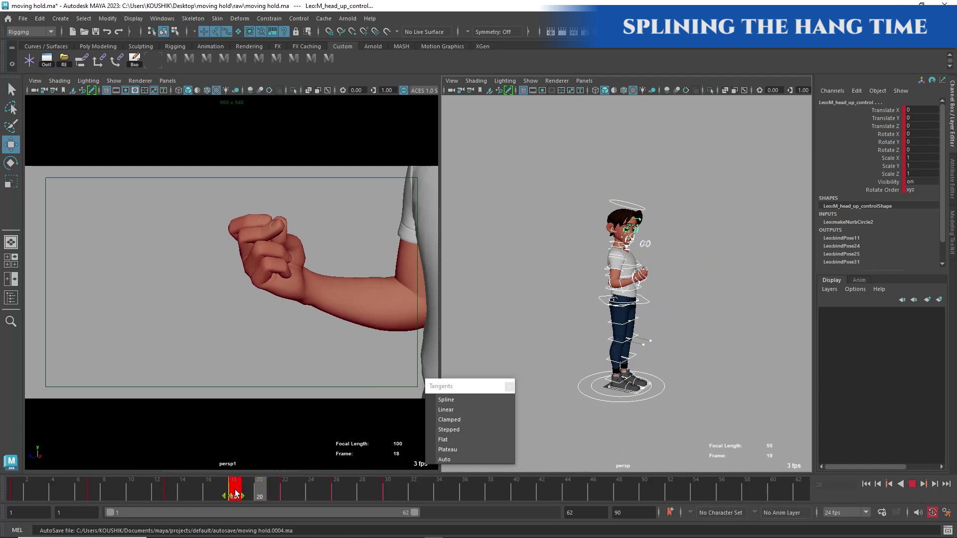
pyautogui.hotkey('alt', 'v')
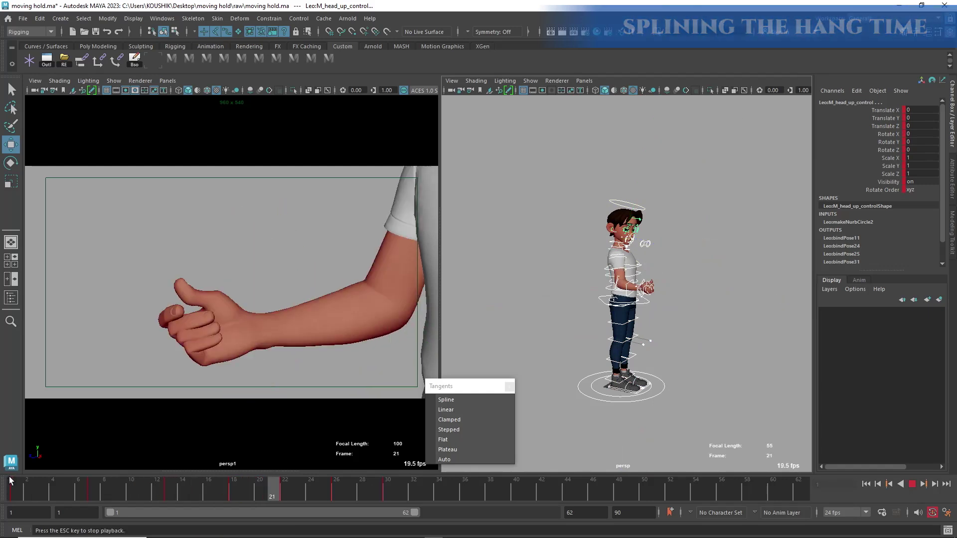
# Step: Rotate the right forearm control at frame 20 to about Rotate Y -89.744
pyautogui.moveTo(209, 496); pyautogui.dragTo(256, 497)
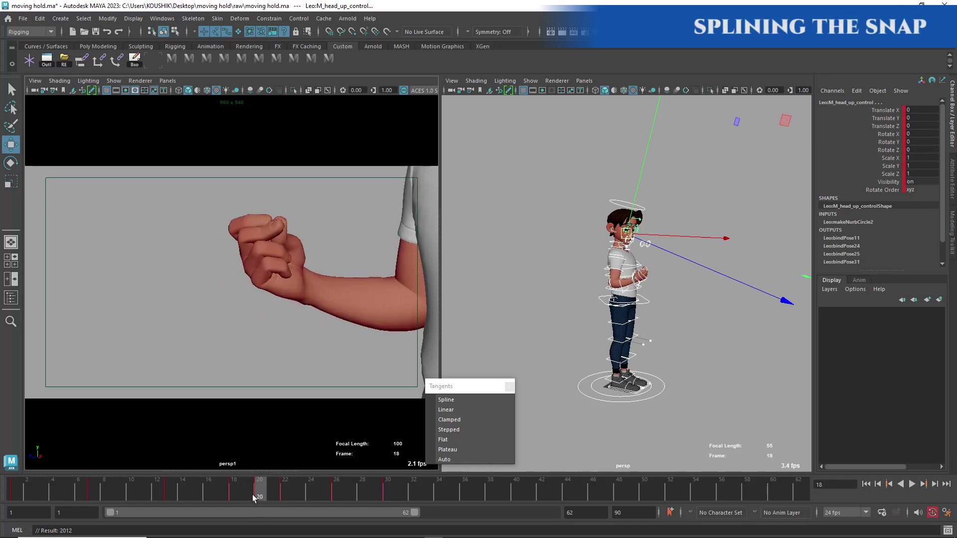
pyautogui.scroll(8, 609, 201)
pyautogui.click(384, 239)
pyautogui.press('e')
pyautogui.moveTo(261, 248); pyautogui.dragTo(272, 253)
pyautogui.press('w')
pyautogui.click(565, 280)
pyautogui.press('e')
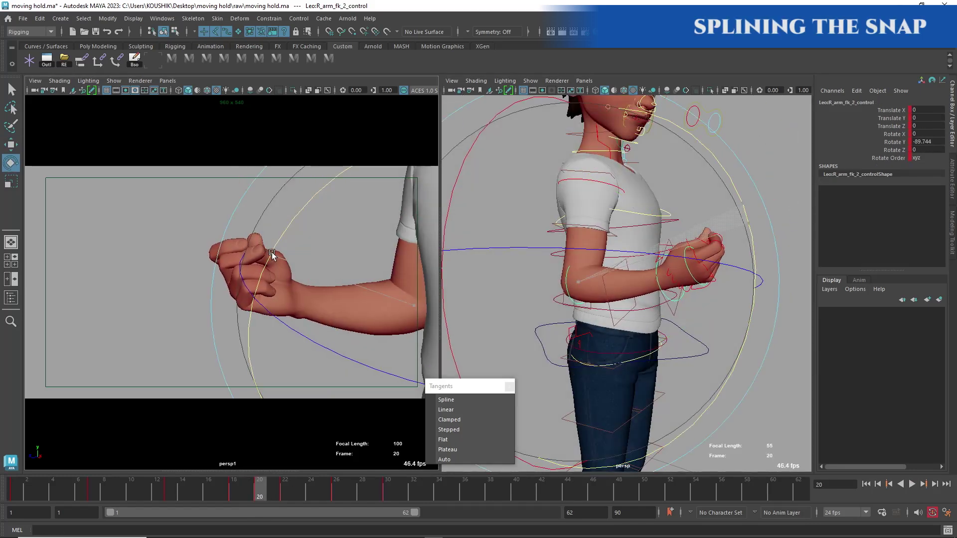
# Step: Rotate the right wrist control at frame 20 and compare the pose with the neighbouring keys
pyautogui.click(660, 284)
pyautogui.press('e')
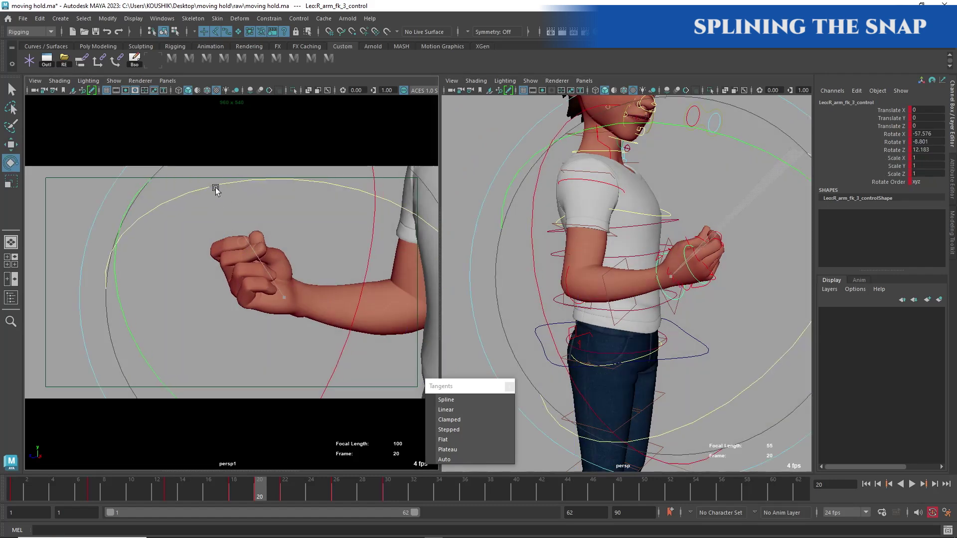
pyautogui.moveTo(237, 187); pyautogui.dragTo(238, 189)
pyautogui.press(',')
pyautogui.press('.')
pyautogui.press(',')
pyautogui.press('.')
pyautogui.press('e')
pyautogui.press(',')
pyautogui.press('.')
pyautogui.press(',')
pyautogui.press('.')
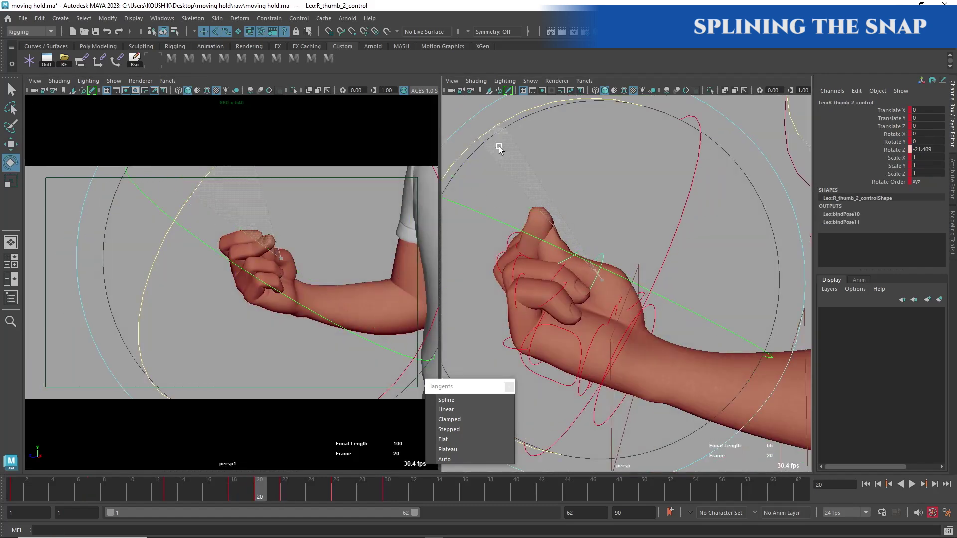
# Step: Rotate the right thumb's second joint about its Z axis at frame 20
pyautogui.click(572, 256)
pyautogui.press('-')
pyautogui.press('-')
pyautogui.press('-')
pyautogui.moveTo(601, 214); pyautogui.dragTo(617, 237)
pyautogui.press('w')
pyautogui.keyDown('alt'); pyautogui.moveTo(617, 237); pyautogui.dragTo(630, 259); pyautogui.keyUp('alt')
pyautogui.keyDown('alt'); pyautogui.moveTo(617, 166); pyautogui.dragTo(523, 223); pyautogui.keyUp('alt')
# Step: Bend the right index finger's second joint at frame 20 and compare the pose with the neighbouring keys
pyautogui.click(553, 224)
pyautogui.press('e')
pyautogui.click(531, 249)
pyautogui.click(531, 244)
pyautogui.moveTo(534, 181); pyautogui.dragTo(566, 188)
pyautogui.press(',')
pyautogui.press('.')
pyautogui.press(',')
pyautogui.press('.')
pyautogui.press(',')
pyautogui.press('.')
pyautogui.press('.')
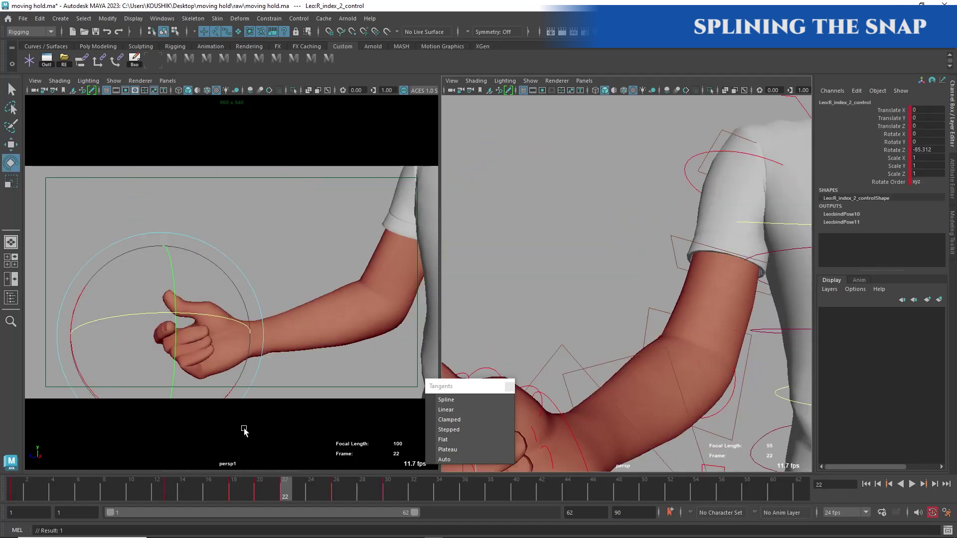
# Step: Play the arm animation and scrub through its opening frames to review the motion into the hang time
pyautogui.press('w')
pyautogui.hotkey('alt', 'v')
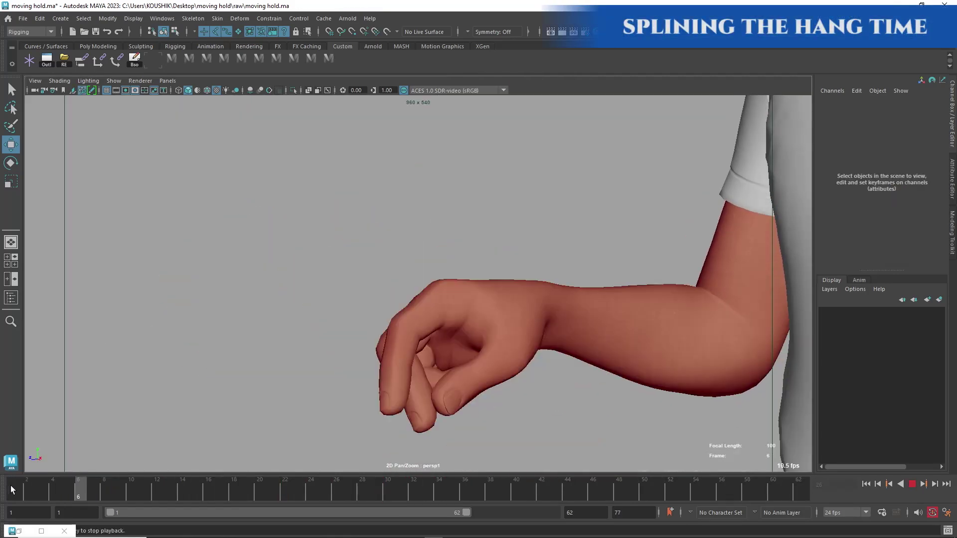
pyautogui.press('Escape')
pyautogui.hotkey('alt', 'v')
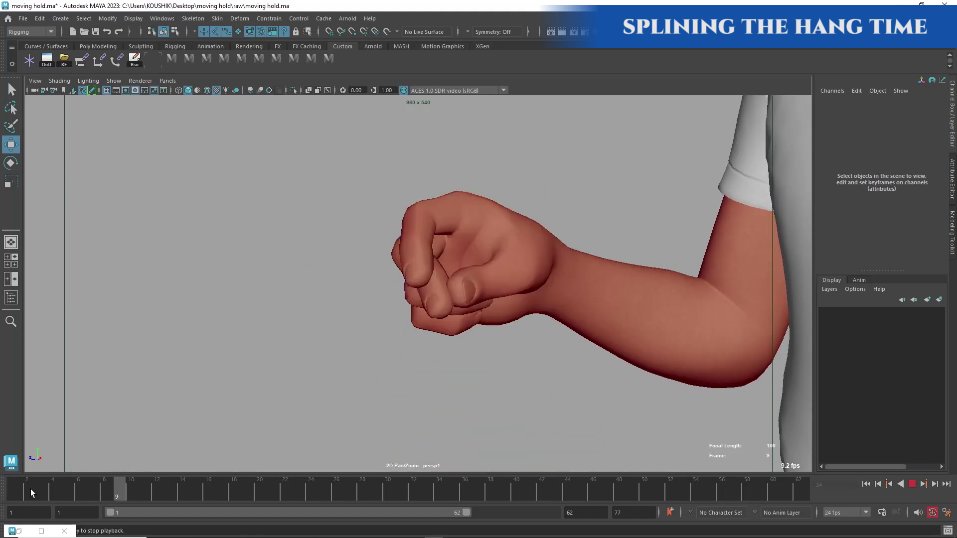
pyautogui.moveTo(161, 492)
pyautogui.mouseDown()
pyautogui.moveTo(213, 491)
pyautogui.moveTo(142, 488)
pyautogui.moveTo(208, 487)
pyautogui.mouseUp()
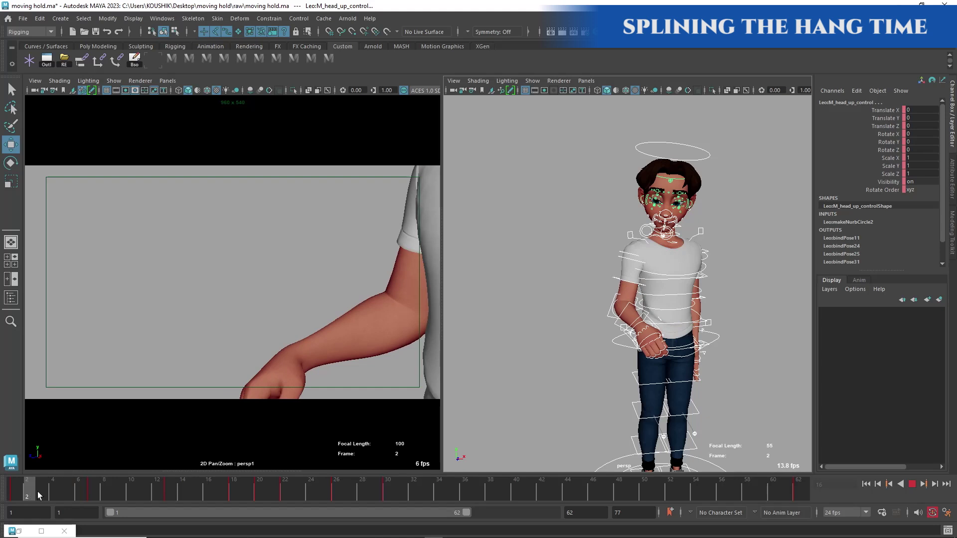
pyautogui.moveTo(63, 493); pyautogui.dragTo(54, 494)
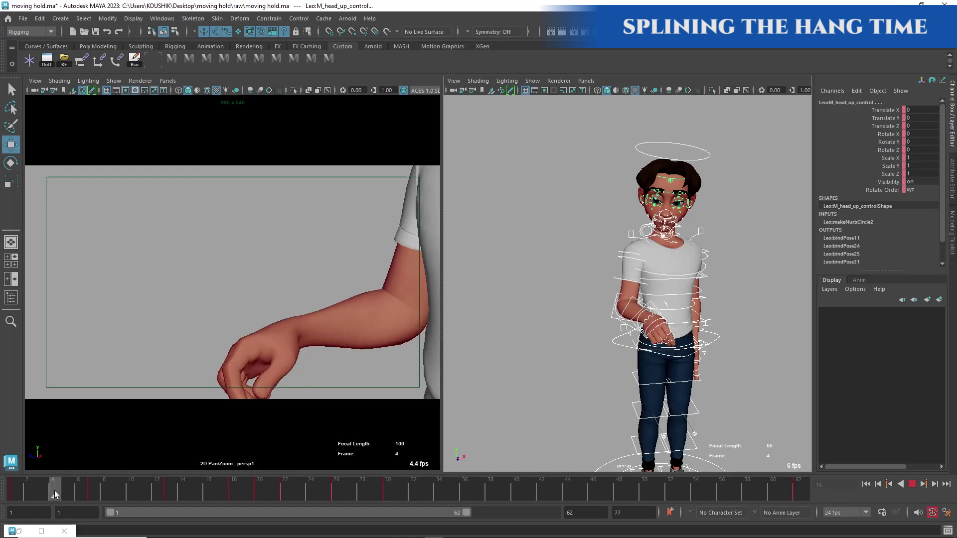
# Step: Adjust the right wrist at frame 13 to about Rotate X -33.119, Rotate Y -10.505 and Rotate Z 8.848, and replay the animation
pyautogui.keyDown('shift'); pyautogui.click(93, 498); pyautogui.keyUp('shift')
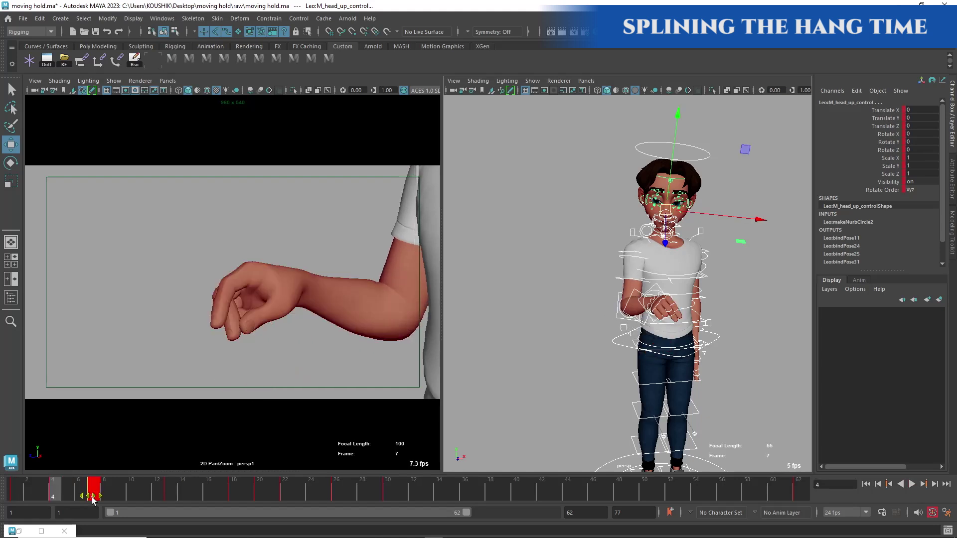
pyautogui.moveTo(56, 496); pyautogui.dragTo(169, 493)
pyautogui.scroll(5, 641, 290)
pyautogui.keyDown('alt'); pyautogui.moveTo(638, 325); pyautogui.dragTo(697, 318); pyautogui.keyUp('alt')
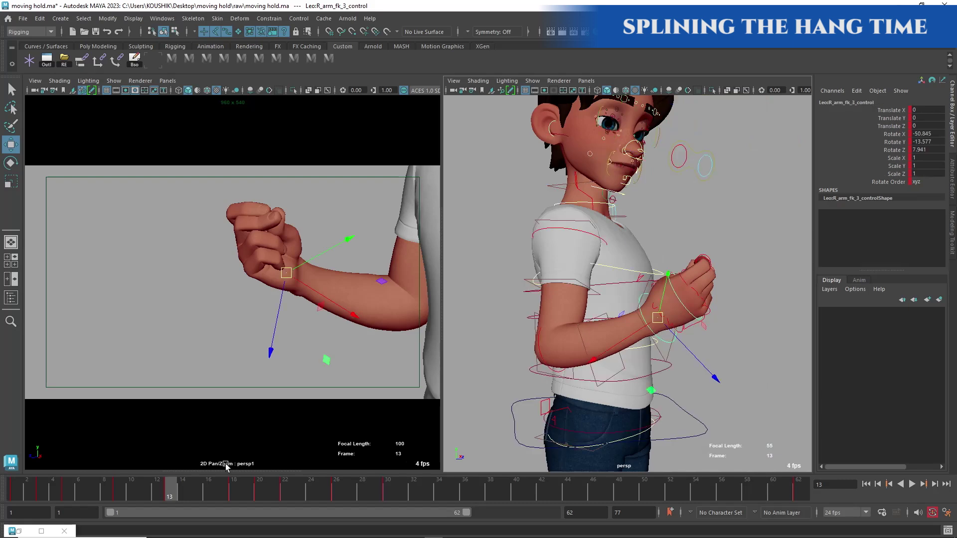
pyautogui.click(155, 486)
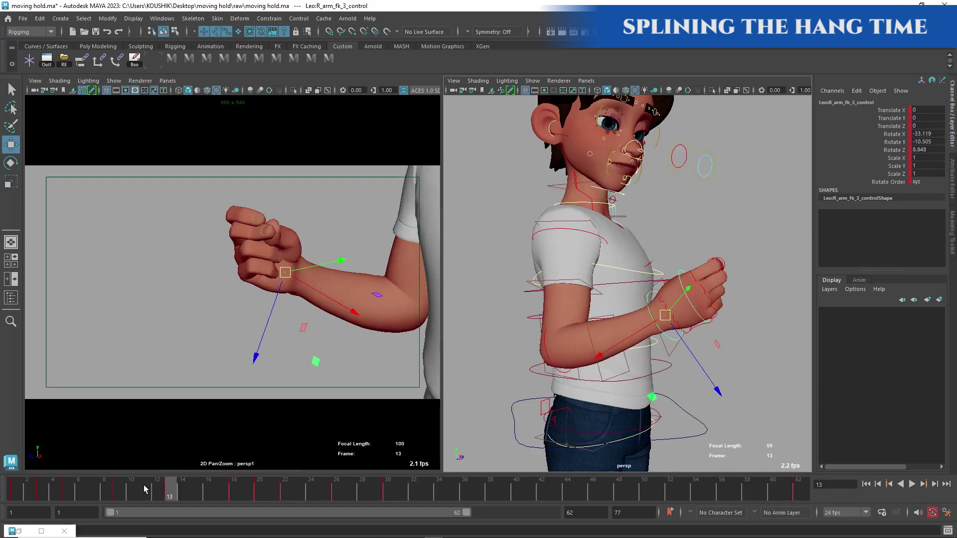
pyautogui.hotkey('alt', 'v')
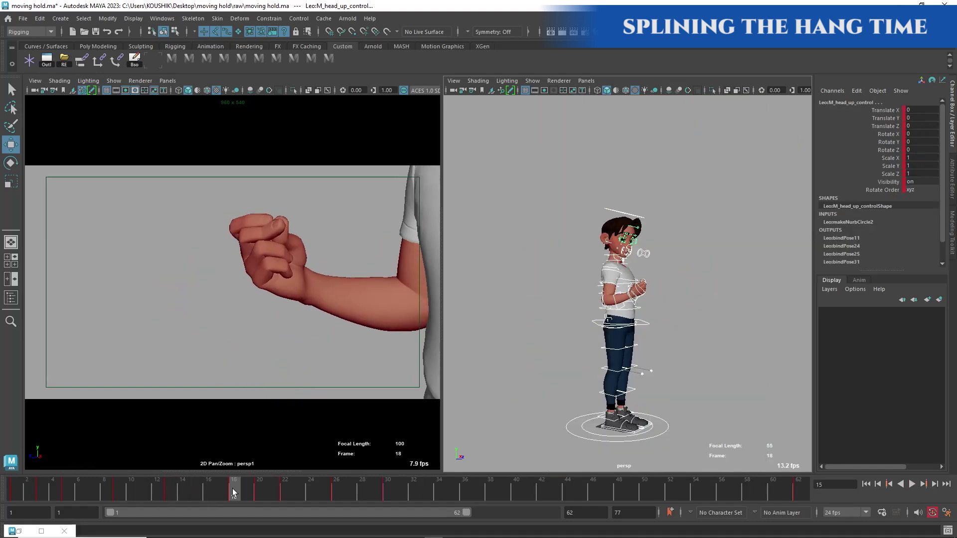
# Step: Move the keys of all controls from frames 18 to 30 one frame earlier and scrub the result
pyautogui.keyDown('shift'); pyautogui.moveTo(242, 488); pyautogui.dragTo(409, 488); pyautogui.keyUp('shift')
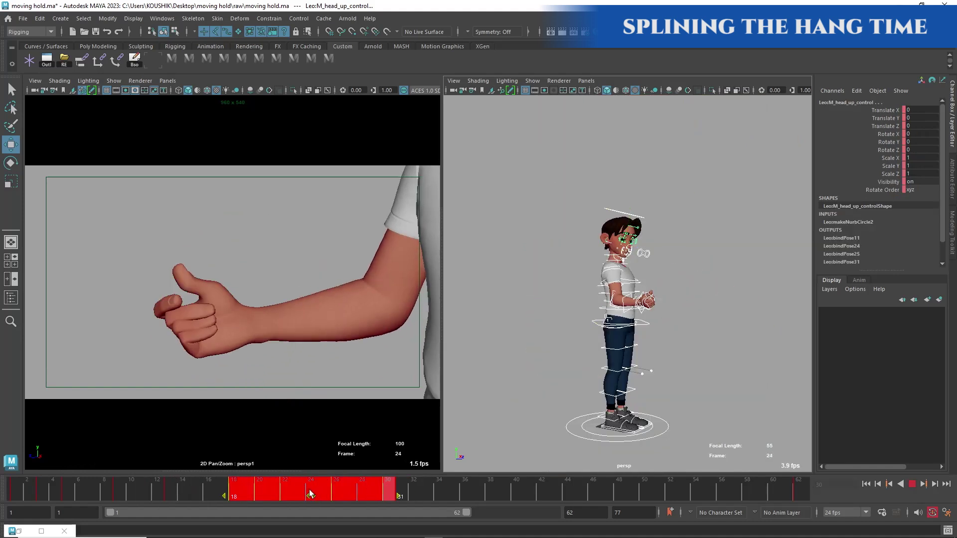
pyautogui.click(199, 493)
pyautogui.moveTo(220, 495); pyautogui.dragTo(198, 492)
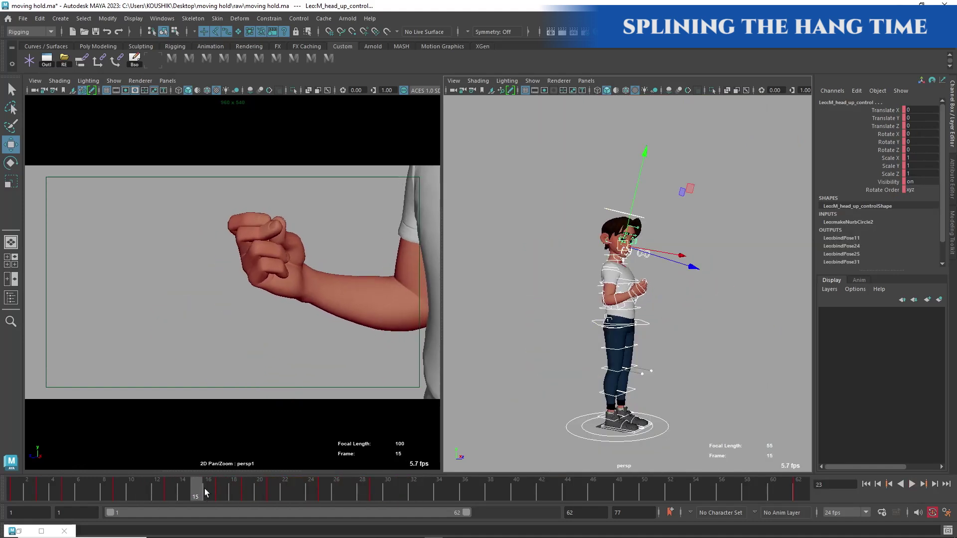
# Step: Copy the frame 16 pose of all controls onto frame 15 and key it
pyautogui.click(208, 488)
pyautogui.moveTo(209, 488); pyautogui.dragTo(196, 489, button='middle')
pyautogui.press('s')
pyautogui.moveTo(196, 488)
pyautogui.mouseDown()
pyautogui.moveTo(148, 487)
pyautogui.moveTo(327, 496)
pyautogui.moveTo(209, 478)
pyautogui.moveTo(130, 449)
pyautogui.mouseUp()
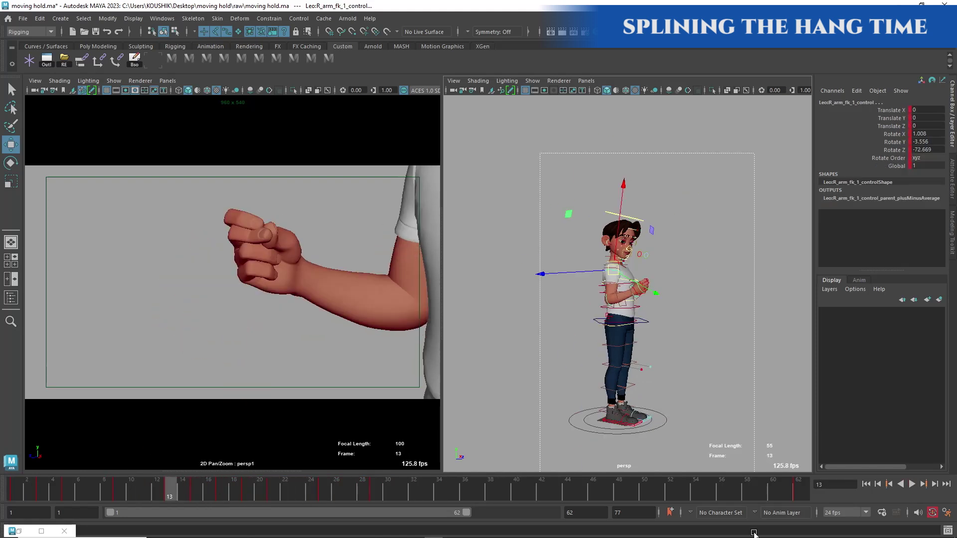
# Step: Shift all controls' keys from frame 13 onward two frames earlier, adjust the spacing with Add and Remove Inbetween, and replay the animation
pyautogui.keyDown('shift'); pyautogui.moveTo(164, 493); pyautogui.dragTo(373, 503); pyautogui.keyUp('shift')
pyautogui.moveTo(278, 495); pyautogui.dragTo(253, 495)
pyautogui.click(543, 404)
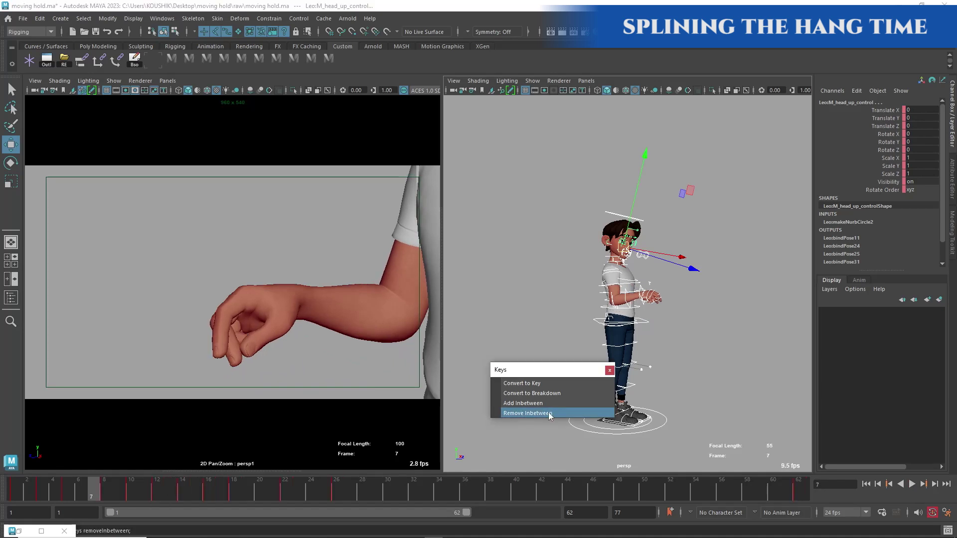
pyautogui.moveTo(79, 493); pyautogui.dragTo(16, 497)
pyautogui.hotkey('alt', 'v')
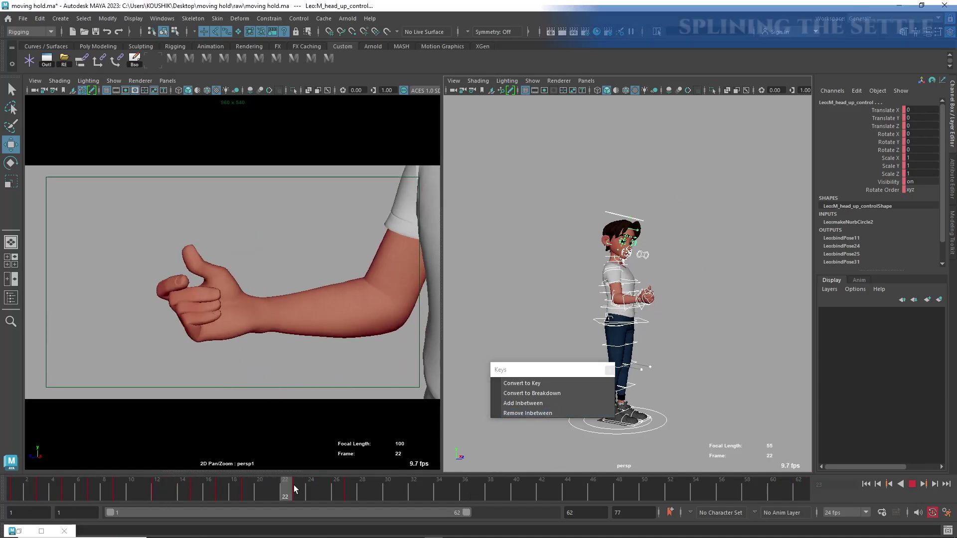
pyautogui.press('Escape')
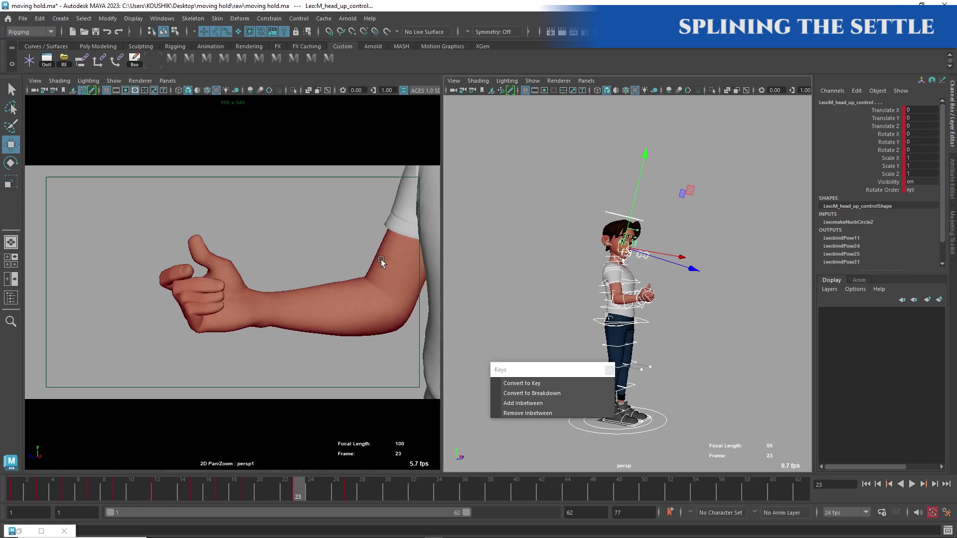
# Step: Open the right upper arm control's animation curves in the Graph Editor at frame 23 and isolate Rotate Y
pyautogui.moveTo(220, 493); pyautogui.dragTo(306, 479)
pyautogui.keyDown('alt'); pyautogui.moveTo(642, 273); pyautogui.dragTo(768, 309, button='right'); pyautogui.keyUp('alt')
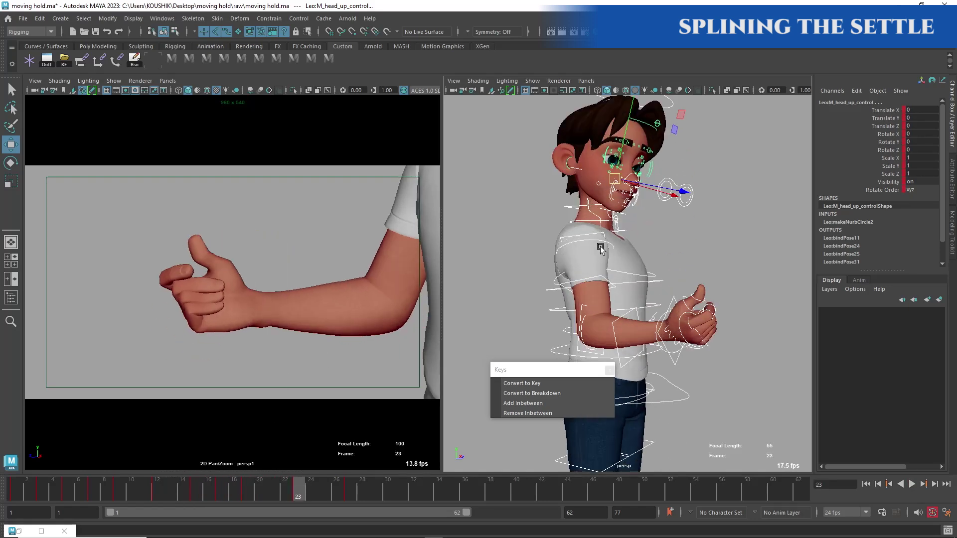
pyautogui.click(608, 245)
pyautogui.keyDown('alt'); pyautogui.moveTo(647, 264); pyautogui.dragTo(546, 290); pyautogui.keyUp('alt')
pyautogui.press('e')
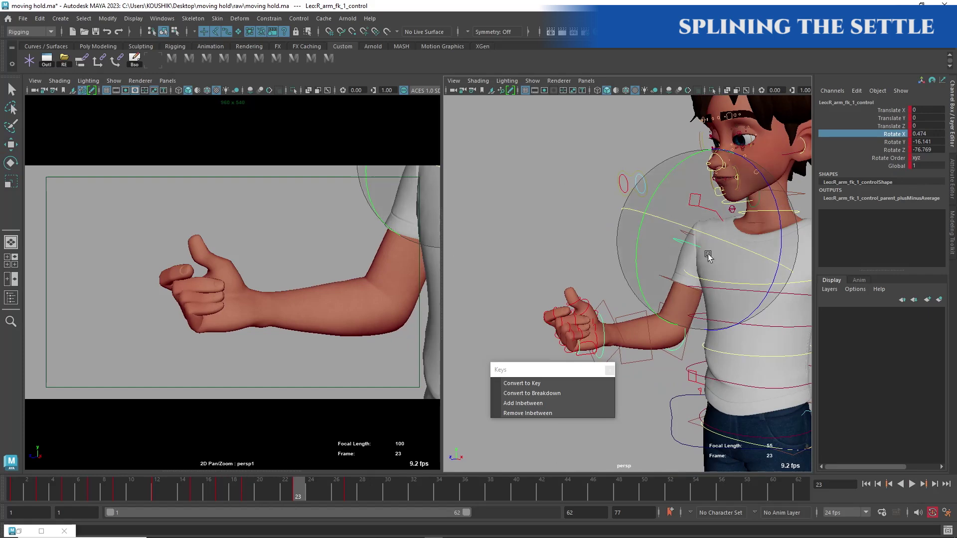
pyautogui.click(153, 62)
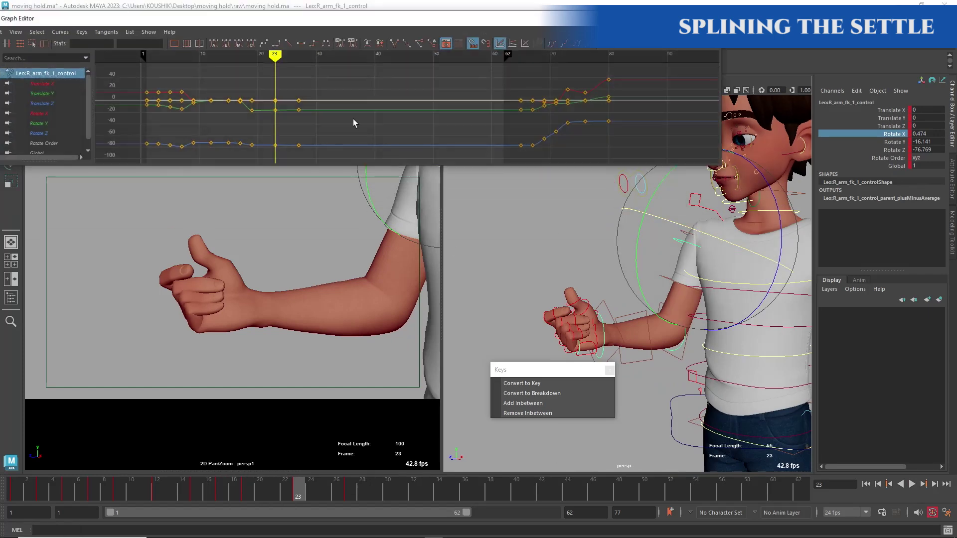
pyautogui.click(43, 125)
pyautogui.press('f')
# Step: Lower the right upper arm's Rotate Y key at frame 23 on its curve and scrub through the snap
pyautogui.keyDown('alt'); pyautogui.moveTo(285, 135); pyautogui.dragTo(366, 122, button='middle'); pyautogui.keyUp('alt')
pyautogui.keyDown('alt'); pyautogui.moveTo(365, 125); pyautogui.dragTo(474, 125, button='right'); pyautogui.keyUp('alt')
pyautogui.moveTo(236, 490); pyautogui.dragTo(298, 490)
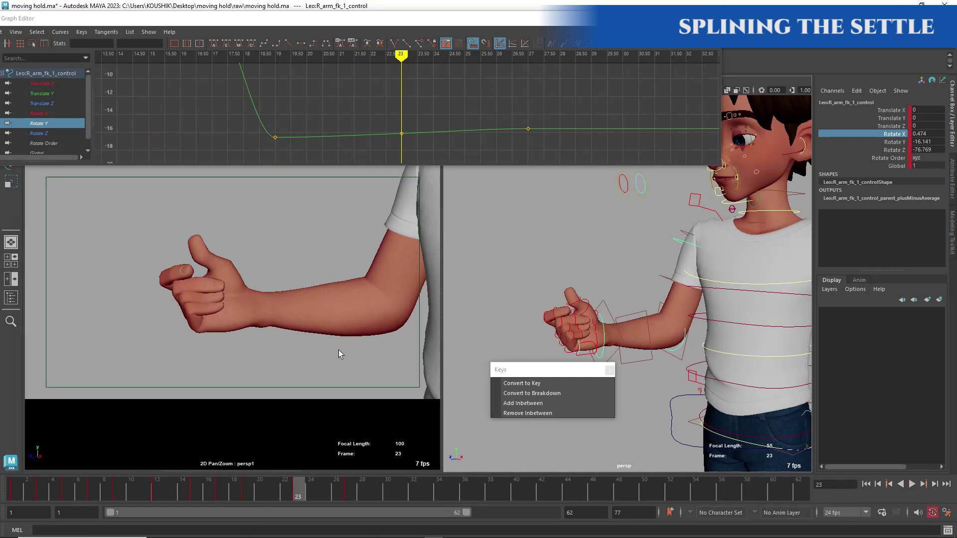
pyautogui.click(420, 111)
pyautogui.moveTo(390, 146); pyautogui.dragTo(390, 177, button='middle')
pyautogui.moveTo(207, 499)
pyautogui.mouseDown()
pyautogui.moveTo(359, 494)
pyautogui.moveTo(234, 496)
pyautogui.moveTo(298, 496)
pyautogui.mouseUp()
# Step: Check the forearm's motion up to frame 27, key the settled pose of all controls at frame 32, and play the animation
pyautogui.click(654, 356)
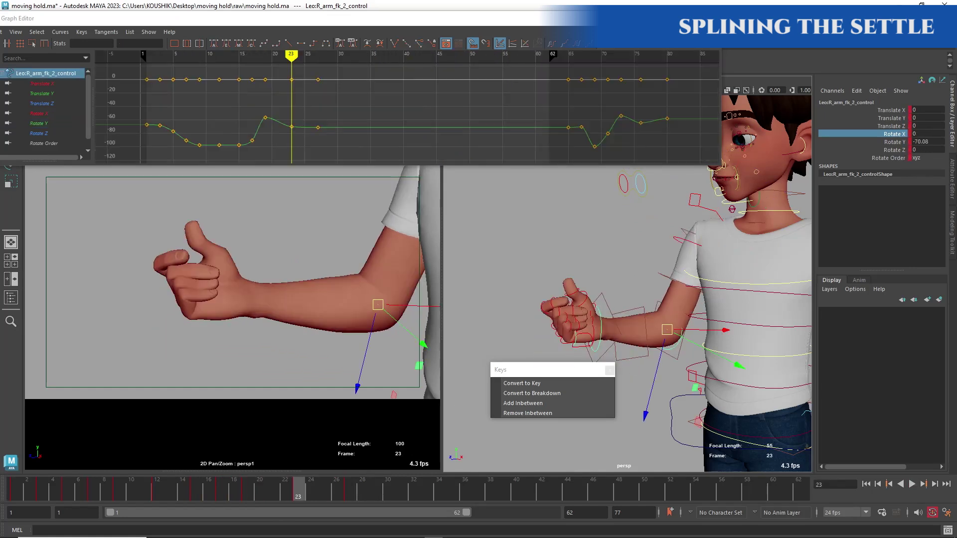
pyautogui.moveTo(289, 490)
pyautogui.mouseDown()
pyautogui.moveTo(336, 491)
pyautogui.moveTo(261, 492)
pyautogui.moveTo(349, 490)
pyautogui.mouseUp()
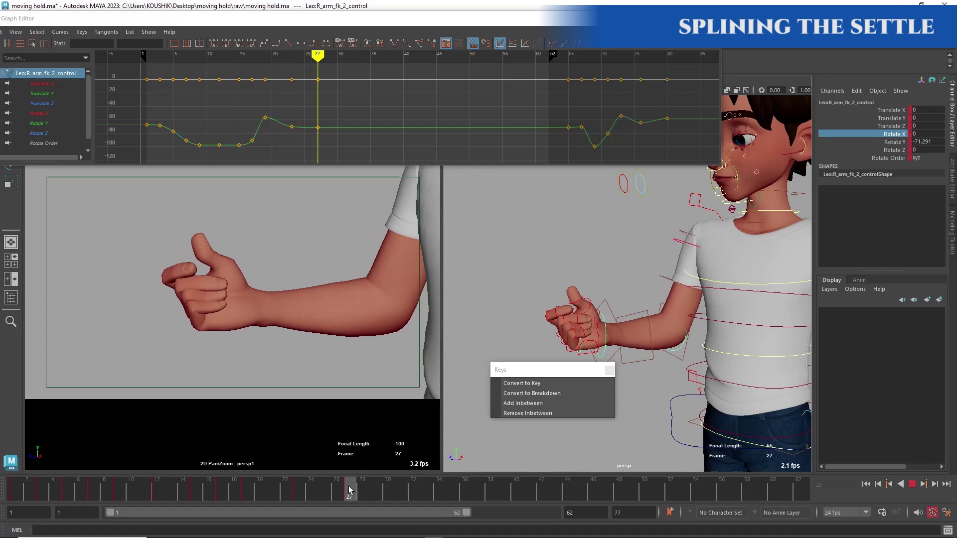
pyautogui.keyDown('alt'); pyautogui.moveTo(689, 306); pyautogui.dragTo(621, 266, button='right'); pyautogui.keyUp('alt')
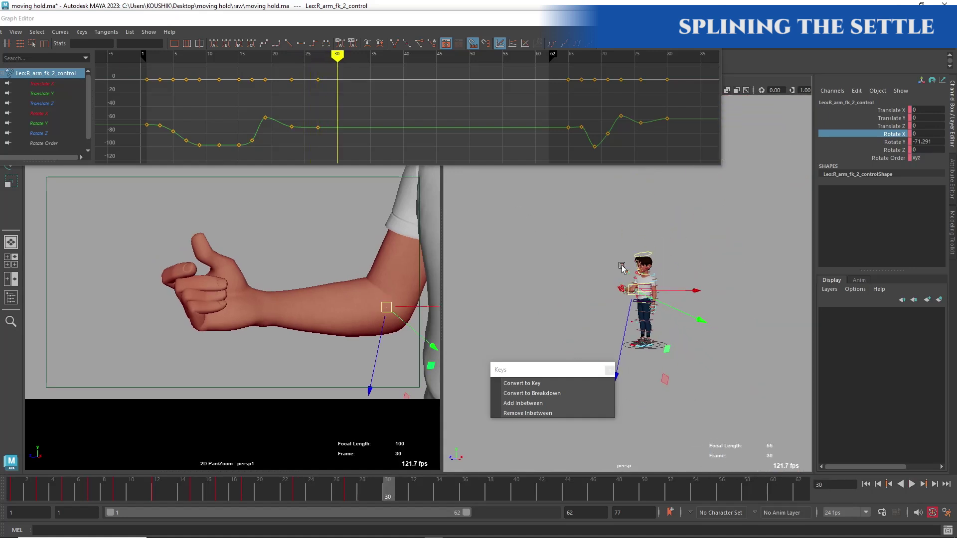
pyautogui.moveTo(375, 490); pyautogui.dragTo(404, 490)
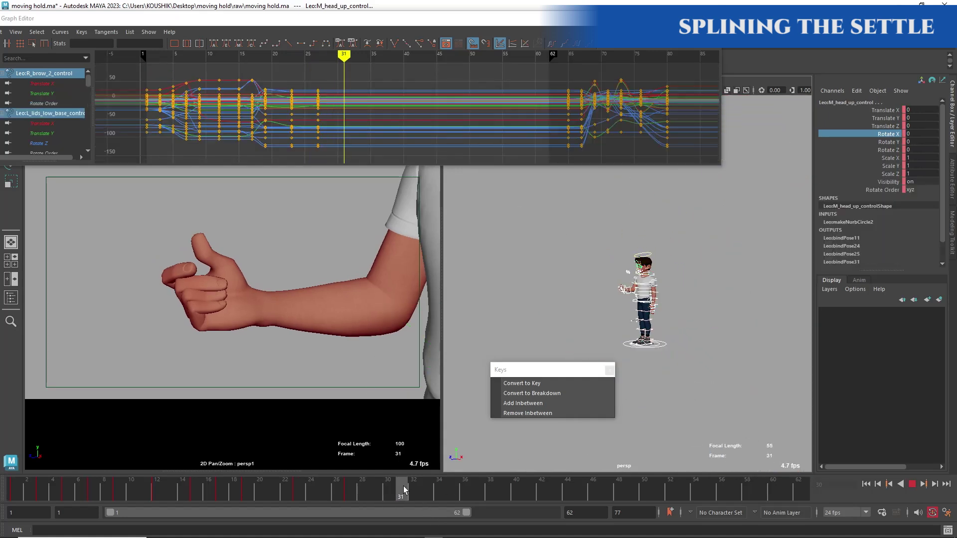
pyautogui.click(258, 489)
pyautogui.hotkey('alt', 'v')
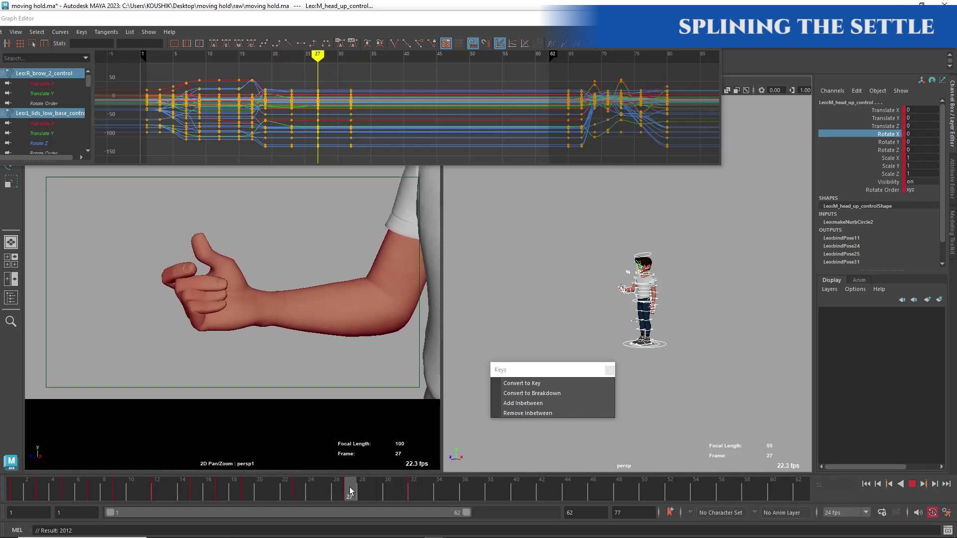
# Step: Replay the animation and scrub from about frame 21 to frame 32 to review the settle
pyautogui.moveTo(351, 491); pyautogui.dragTo(336, 491)
pyautogui.hotkey('alt', 'v')
pyautogui.moveTo(274, 492); pyautogui.dragTo(420, 487)
pyautogui.click(43, 486)
pyautogui.hotkey('alt', 'v')
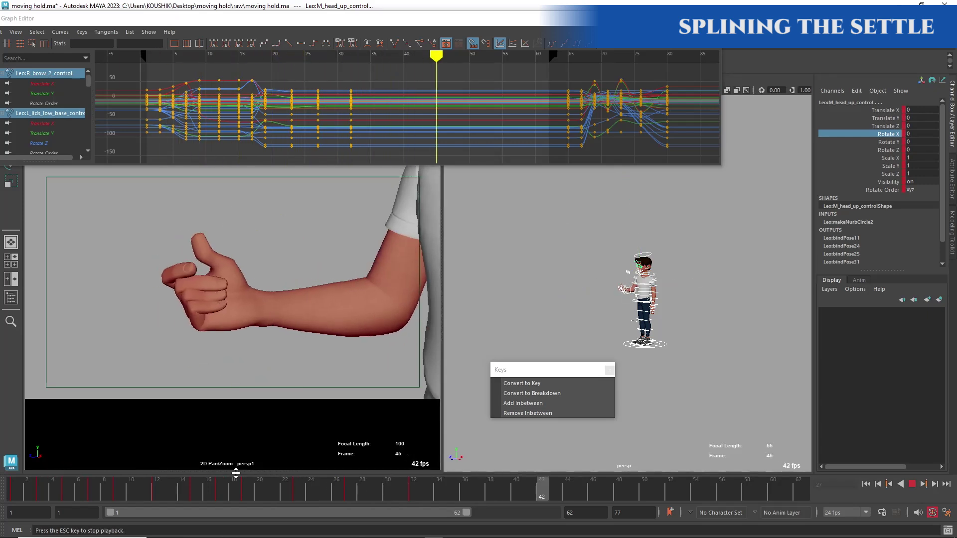
# Step: Lower the right forearm's Rotate Y key at frame 27 to -74.276 on its curve and scrub through the settle to frame 32
pyautogui.moveTo(269, 491); pyautogui.dragTo(299, 491)
pyautogui.press('w')
pyautogui.scroll(5, 645, 331)
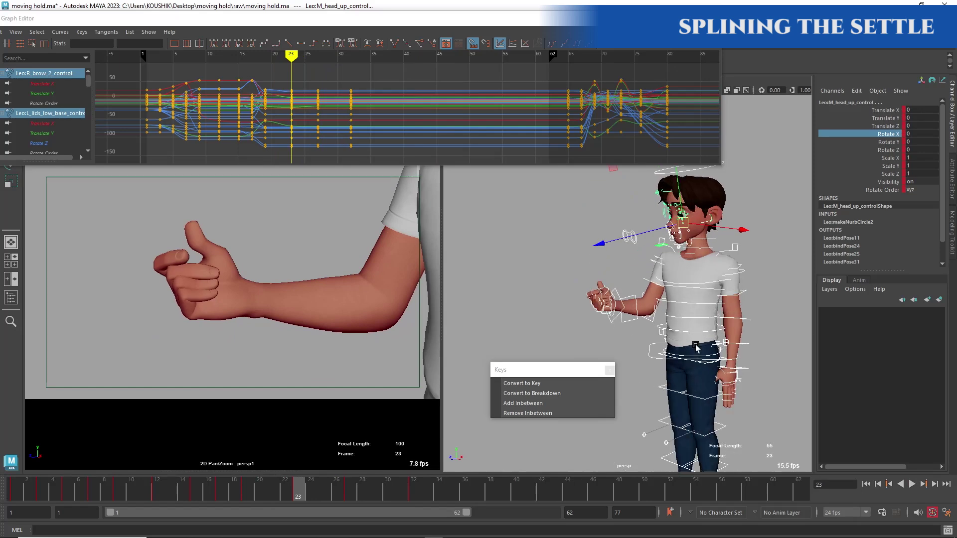
pyautogui.scroll(5, 645, 332)
pyautogui.click(695, 348)
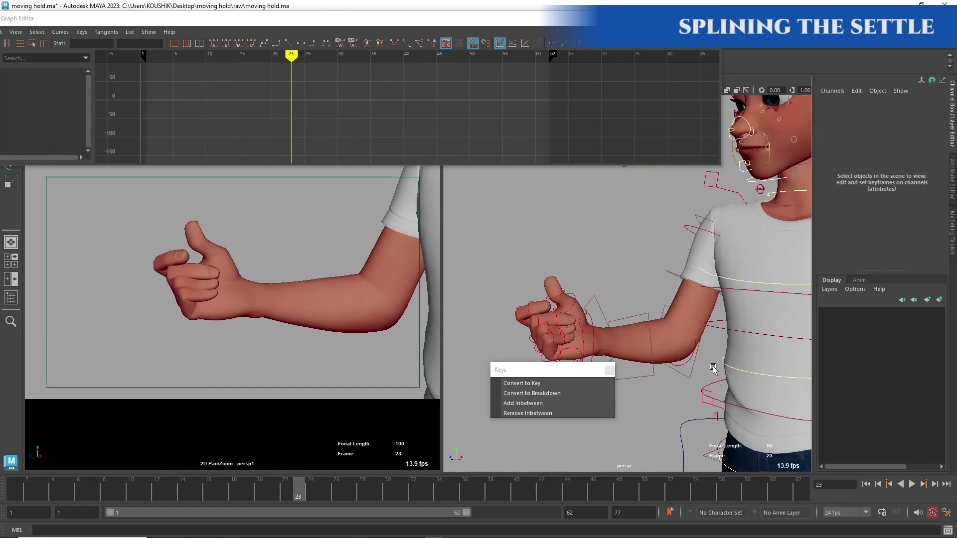
pyautogui.click(679, 367)
pyautogui.moveTo(217, 490); pyautogui.dragTo(348, 493)
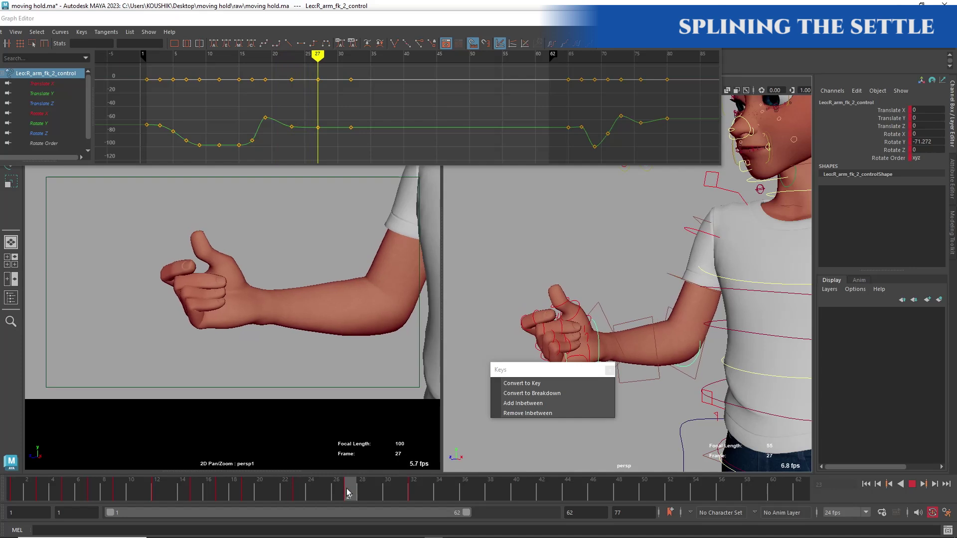
pyautogui.scroll(6, 342, 128)
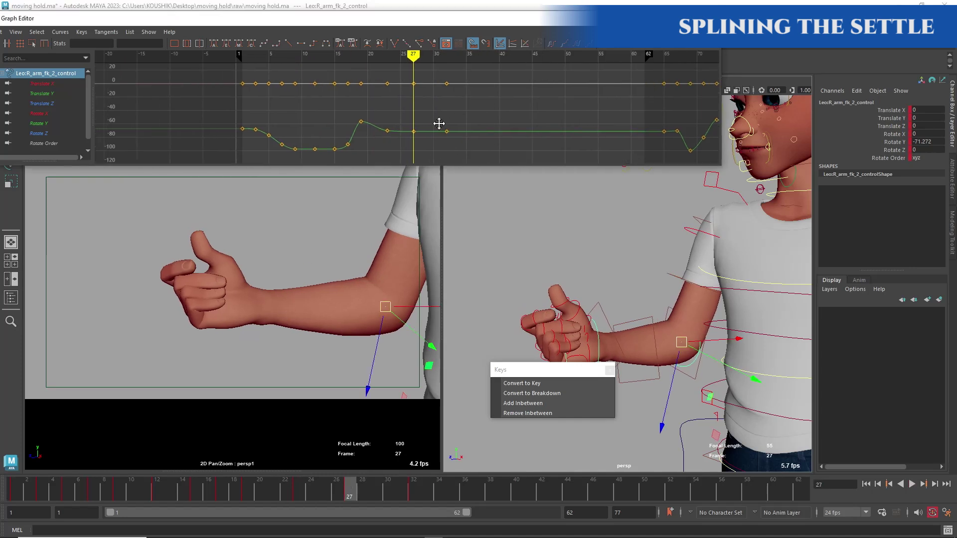
pyautogui.moveTo(338, 134); pyautogui.dragTo(336, 145, button='middle')
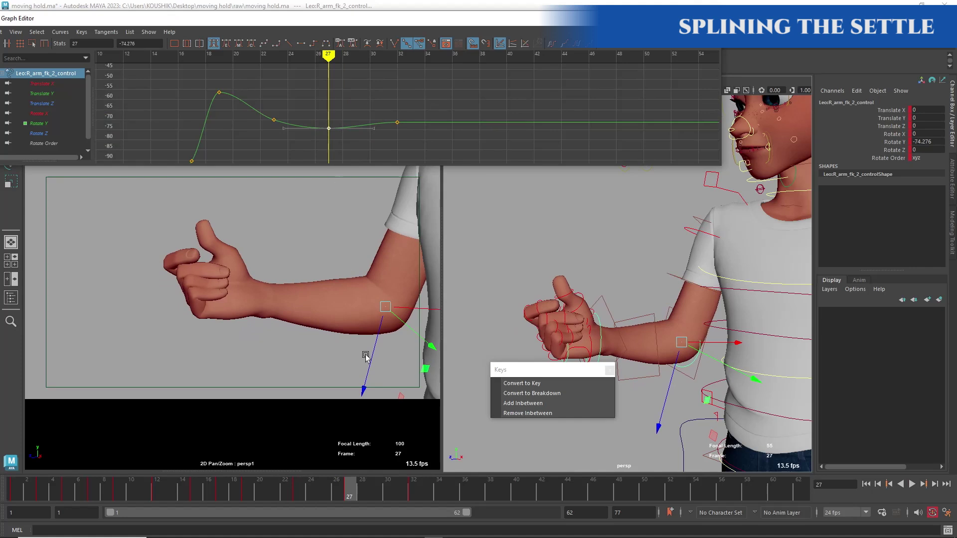
pyautogui.moveTo(204, 479); pyautogui.dragTo(434, 483)
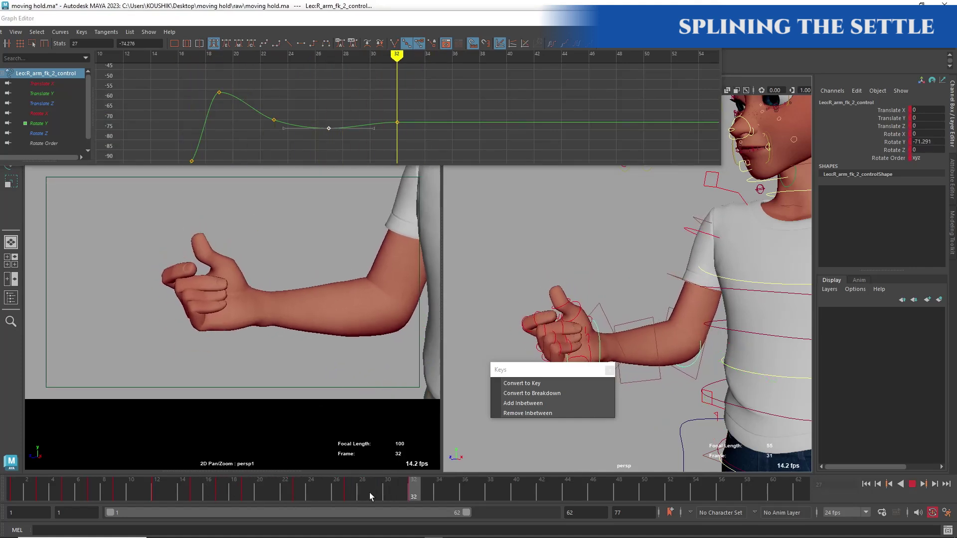
# Step: Raise the right forearm's Rotate Y key at frame 27 to -72.251 on its curve, replaying and scrubbing through the settle
pyautogui.moveTo(370, 496); pyautogui.dragTo(353, 493)
pyautogui.press('w')
pyautogui.moveTo(334, 124)
pyautogui.keyDown('alt'); pyautogui.mouseDown(button='right')
pyautogui.moveTo(333, 107)
pyautogui.moveTo(340, 122)
pyautogui.mouseUp(button='right'); pyautogui.keyUp('alt')
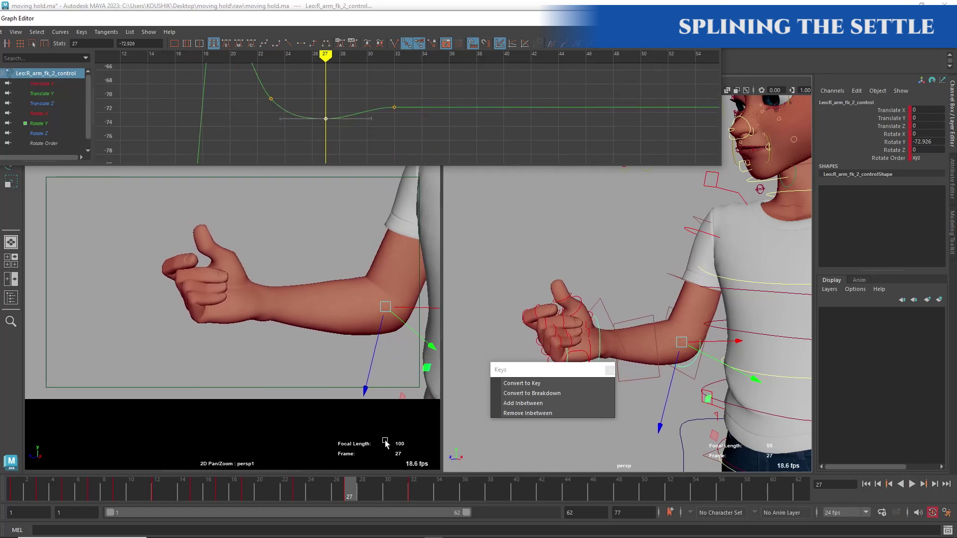
pyautogui.moveTo(260, 495); pyautogui.dragTo(413, 500)
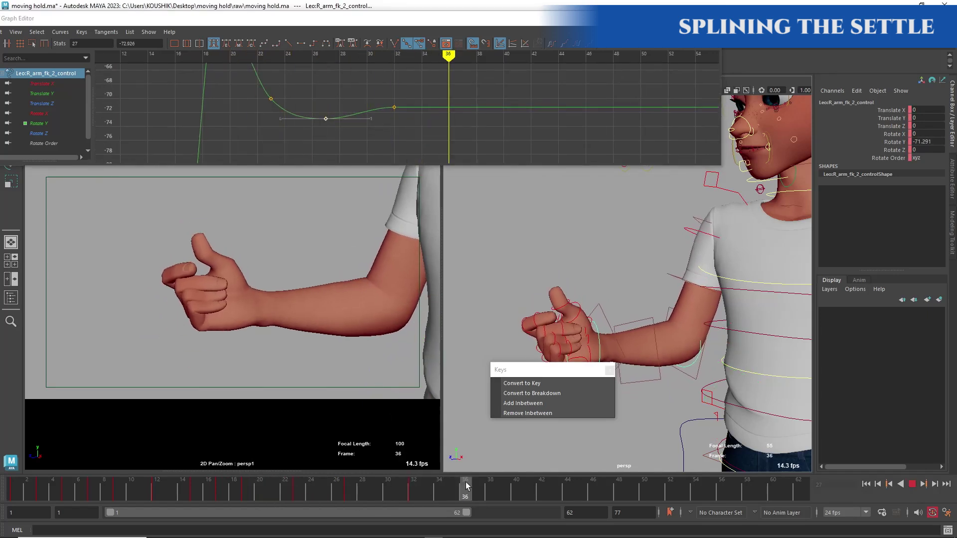
pyautogui.hotkey('alt', 'v')
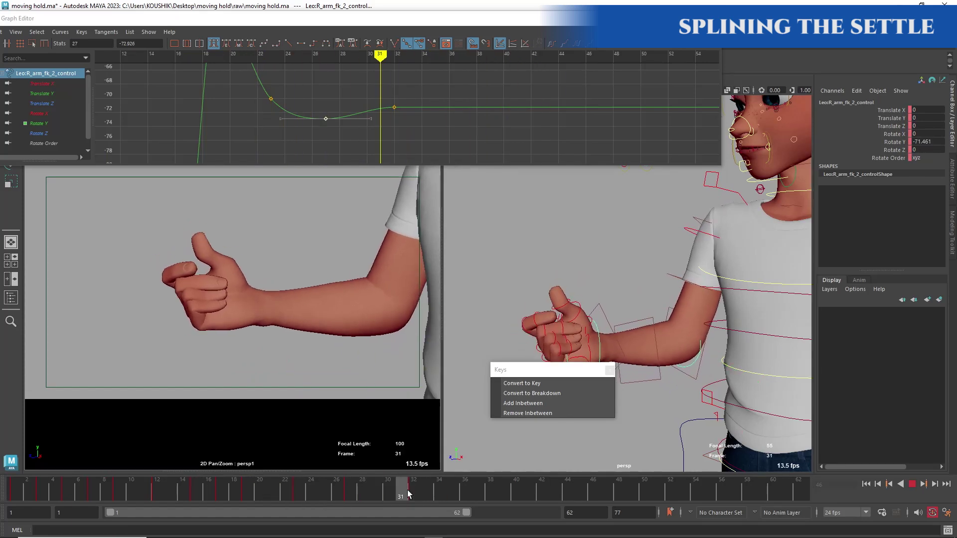
pyautogui.press('Escape')
pyautogui.hotkey('alt', 'v')
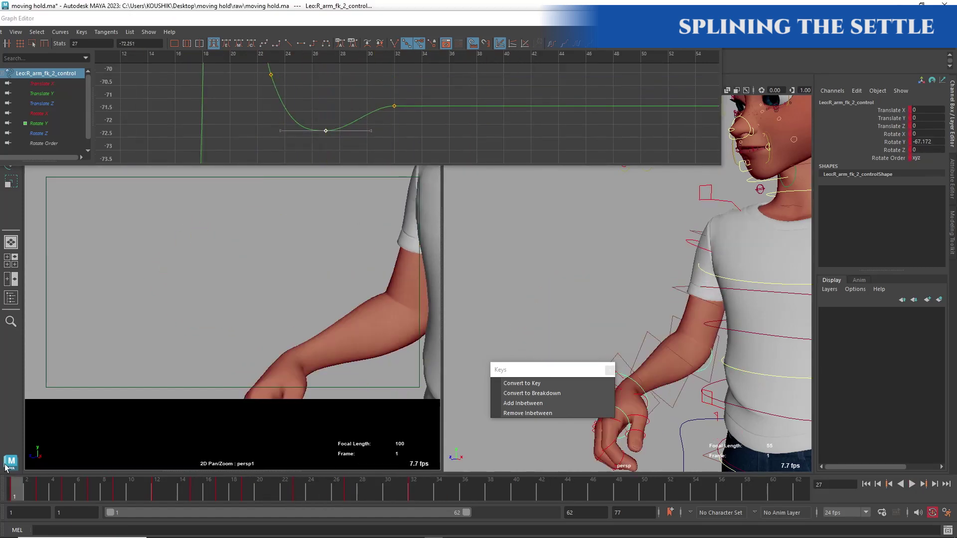
# Step: Key the right forearm at frame 21, adjust its Rotate Y to -58.839 on the curve, and review the snap
pyautogui.moveTo(299, 492); pyautogui.dragTo(274, 494)
pyautogui.press('s')
pyautogui.keyDown('alt'); pyautogui.keyDown('shift'); pyautogui.moveTo(312, 87); pyautogui.dragTo(246, 70, button='right'); pyautogui.keyUp('shift'); pyautogui.keyUp('alt')
pyautogui.keyDown('alt'); pyautogui.moveTo(246, 70); pyautogui.dragTo(363, 133, button='middle'); pyautogui.keyUp('alt')
pyautogui.moveTo(361, 133); pyautogui.dragTo(361, 108)
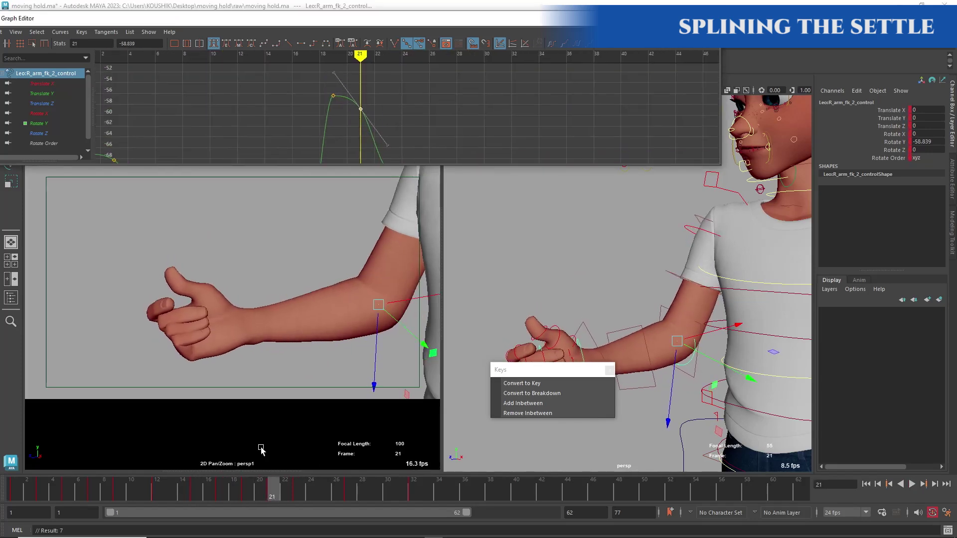
pyautogui.moveTo(249, 492); pyautogui.dragTo(325, 501)
pyautogui.hotkey('alt', 'v')
pyautogui.moveTo(269, 493); pyautogui.dragTo(320, 496)
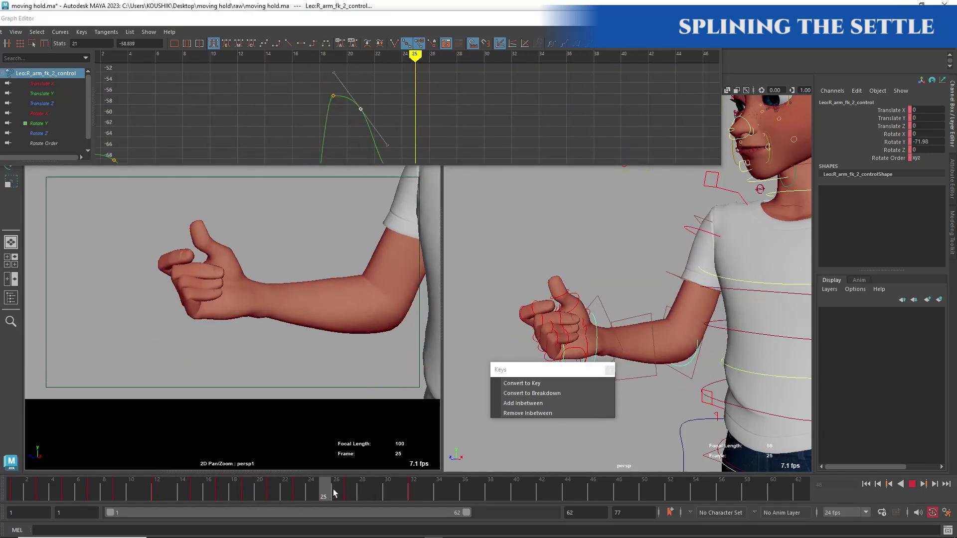
# Step: Lower the right forearm's Rotate Y key at frame 27 slightly on its curve and replay the motion
pyautogui.keyDown('alt'); pyautogui.moveTo(393, 118); pyautogui.dragTo(412, 128, button='right'); pyautogui.keyUp('alt')
pyautogui.keyDown('alt'); pyautogui.moveTo(412, 128); pyautogui.dragTo(361, 130, button='middle'); pyautogui.keyUp('alt')
pyautogui.keyDown('alt'); pyautogui.keyDown('shift'); pyautogui.moveTo(361, 131); pyautogui.dragTo(354, 119, button='right'); pyautogui.keyUp('shift'); pyautogui.keyUp('alt')
pyautogui.moveTo(355, 131); pyautogui.dragTo(378, 150)
pyautogui.moveTo(378, 150); pyautogui.dragTo(377, 162, button='middle')
pyautogui.moveTo(275, 493); pyautogui.dragTo(0, 410)
pyautogui.hotkey('alt', 'v')
# Step: Select all character controls, retime the snap and settle keys to frames 18, 22, 26, 30 and 34, and play the animation
pyautogui.scroll(-10, 528, 299)
pyautogui.moveTo(722, 220); pyautogui.dragTo(540, 452)
pyautogui.click(418, 483)
pyautogui.keyDown('shift'); pyautogui.click(418, 482); pyautogui.keyUp('shift')
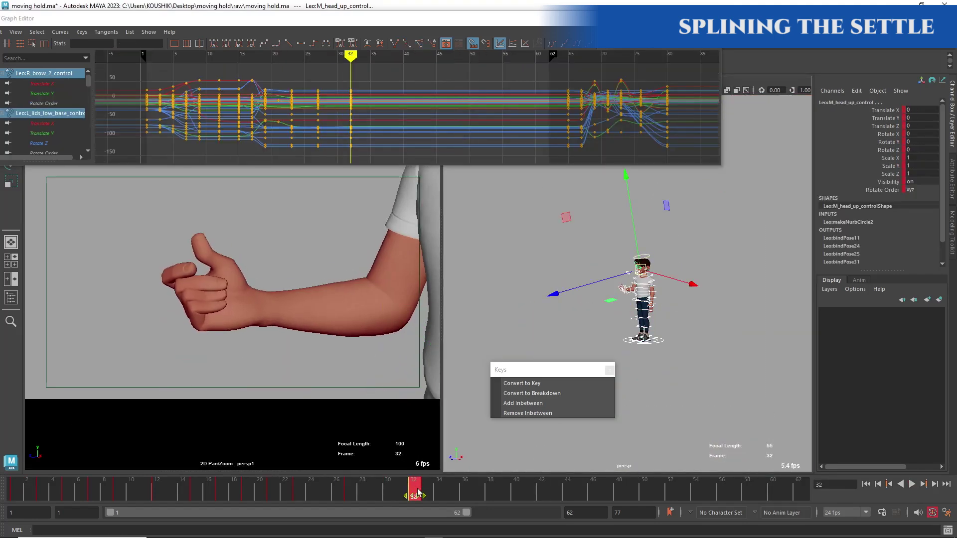
pyautogui.moveTo(448, 492); pyautogui.dragTo(402, 493)
pyautogui.moveTo(466, 486)
pyautogui.mouseDown()
pyautogui.moveTo(20, 491)
pyautogui.moveTo(213, 491)
pyautogui.moveTo(123, 492)
pyautogui.moveTo(238, 503)
pyautogui.moveTo(453, 494)
pyautogui.mouseUp()
pyautogui.moveTo(343, 495); pyautogui.dragTo(326, 496)
pyautogui.click(162, 494)
pyautogui.hotkey('alt', 'v')
# Step: Key the right wrist's snap pose at frame 20, rotate the wrist back at frame 18 for drag, and play the result
pyautogui.click(617, 312)
pyautogui.press('e')
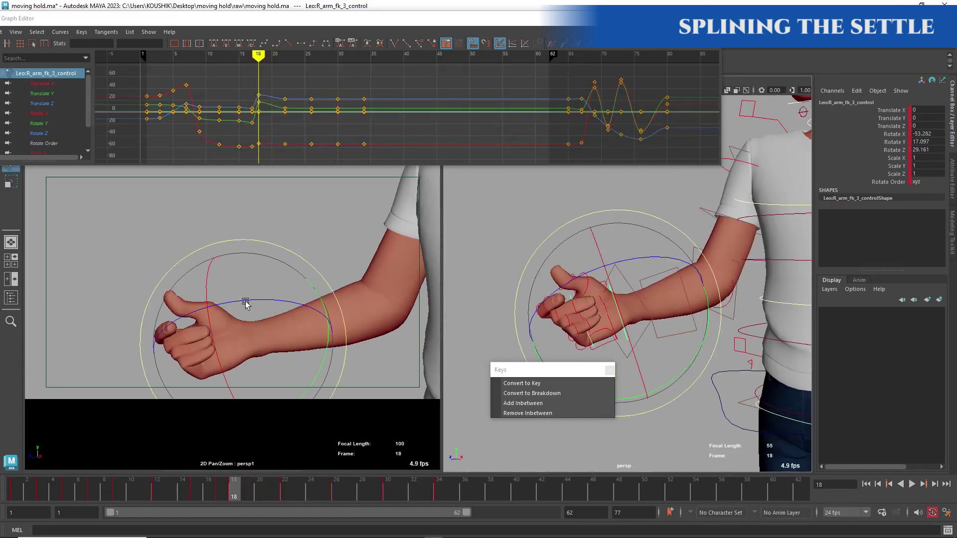
pyautogui.moveTo(245, 301)
pyautogui.mouseDown()
pyautogui.moveTo(277, 342)
pyautogui.moveTo(254, 291)
pyautogui.moveTo(249, 312)
pyautogui.mouseUp()
pyautogui.click(260, 494)
pyautogui.hotkey('alt', 'v')
pyautogui.click(236, 495)
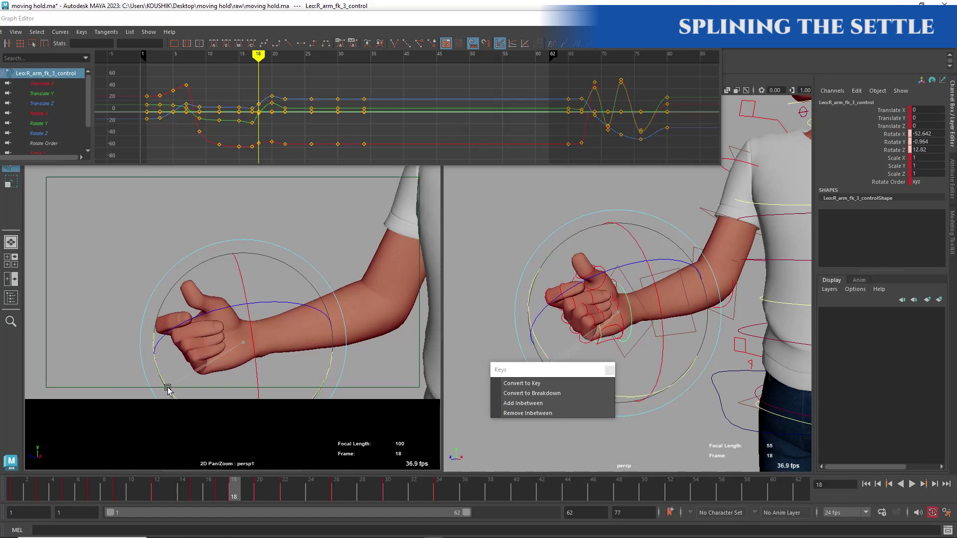
pyautogui.hotkey('alt', 'v')
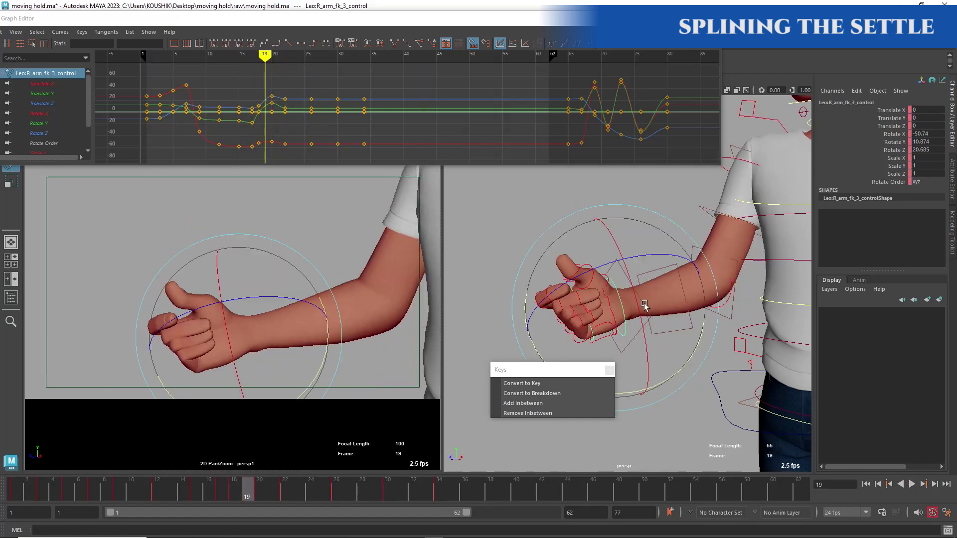
# Step: Key the right upper arm at frame 18, set its Rotate Y to -12.582 on the curve, and play the animation
pyautogui.keyDown('alt'); pyautogui.moveTo(644, 306); pyautogui.dragTo(585, 333, button='middle'); pyautogui.keyUp('alt')
pyautogui.click(670, 196)
pyautogui.click(232, 489)
pyautogui.press('s')
pyautogui.press('.')
pyautogui.press(',')
pyautogui.click(39, 123)
pyautogui.keyDown('shift'); pyautogui.moveTo(345, 145); pyautogui.dragTo(348, 113, button='middle'); pyautogui.keyUp('shift')
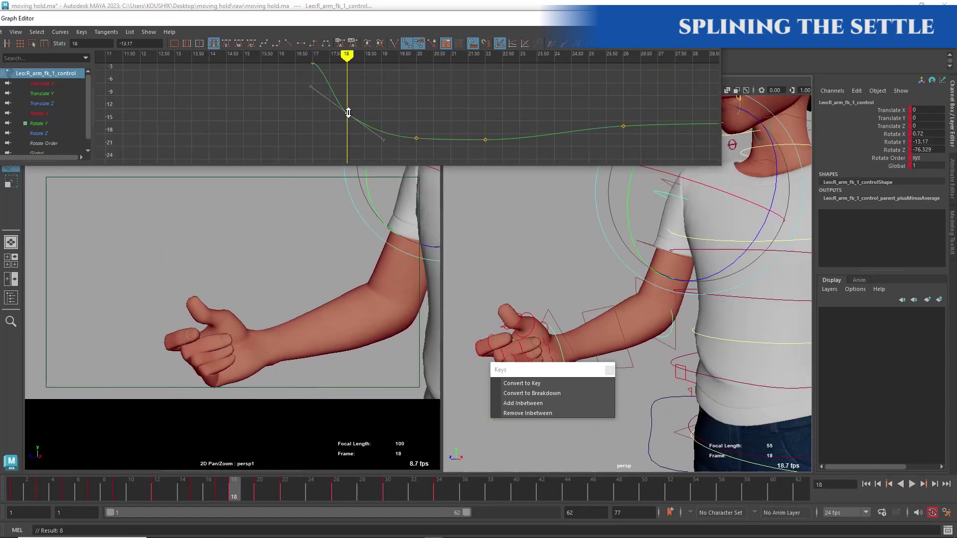
pyautogui.hotkey('alt', 'v')
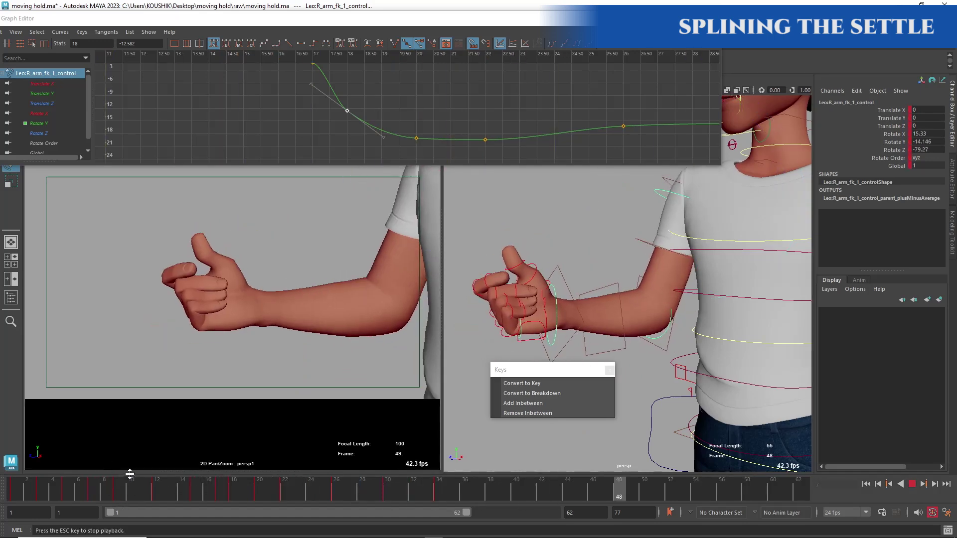
# Step: Replay the animation several times and scrub from about frame 26 to frame 38 to review the settle into the hold
pyautogui.press('Escape')
pyautogui.hotkey('alt', 'v')
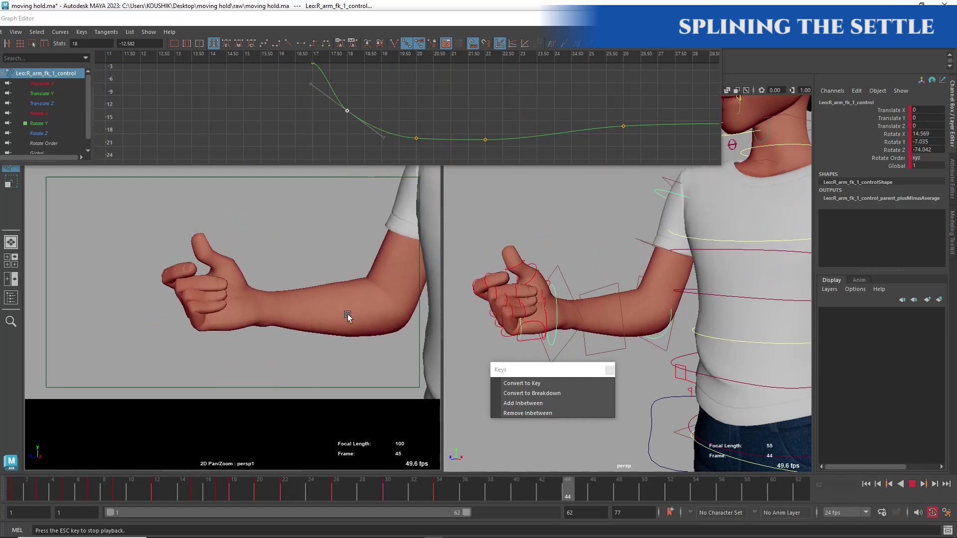
pyautogui.press('Escape')
pyautogui.hotkey('alt', 'v')
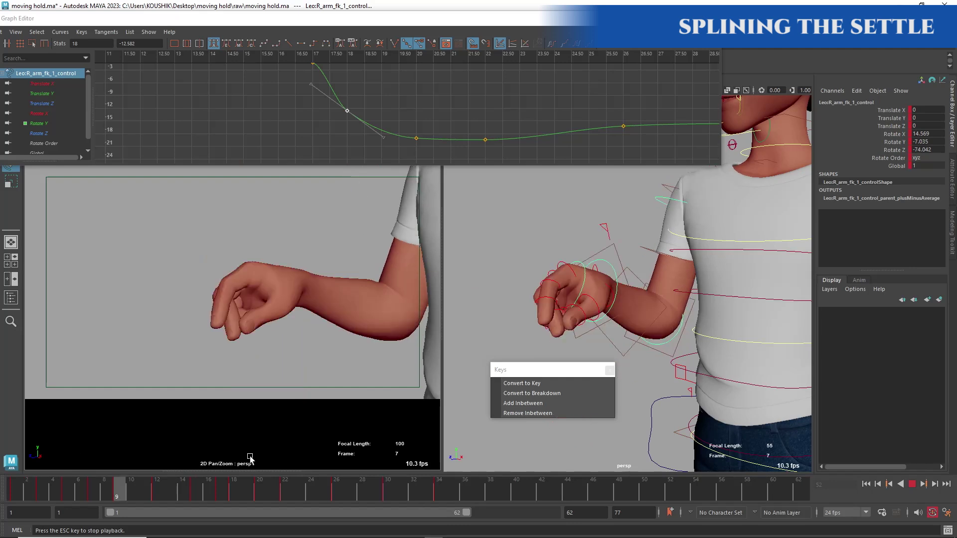
pyautogui.press('Escape')
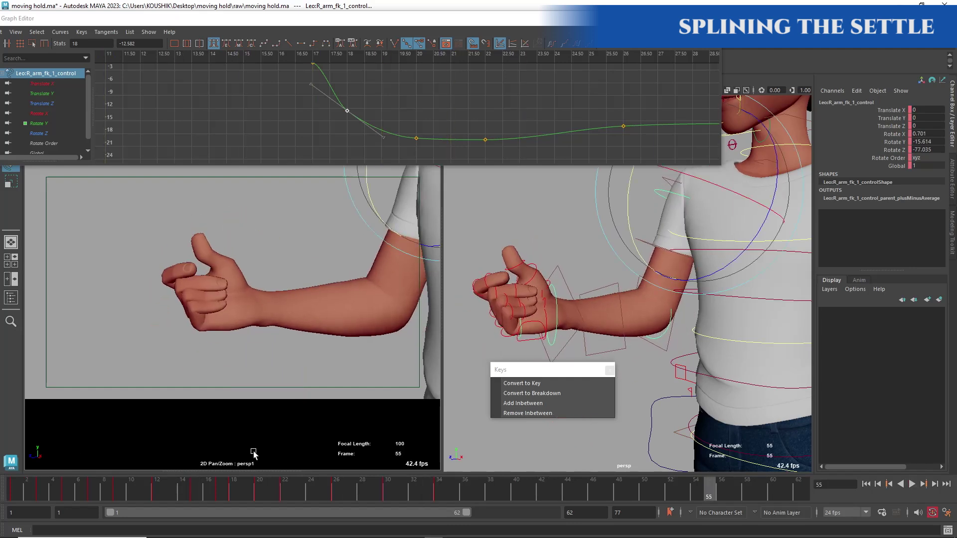
pyautogui.click(309, 483)
pyautogui.hotkey('alt', 'v')
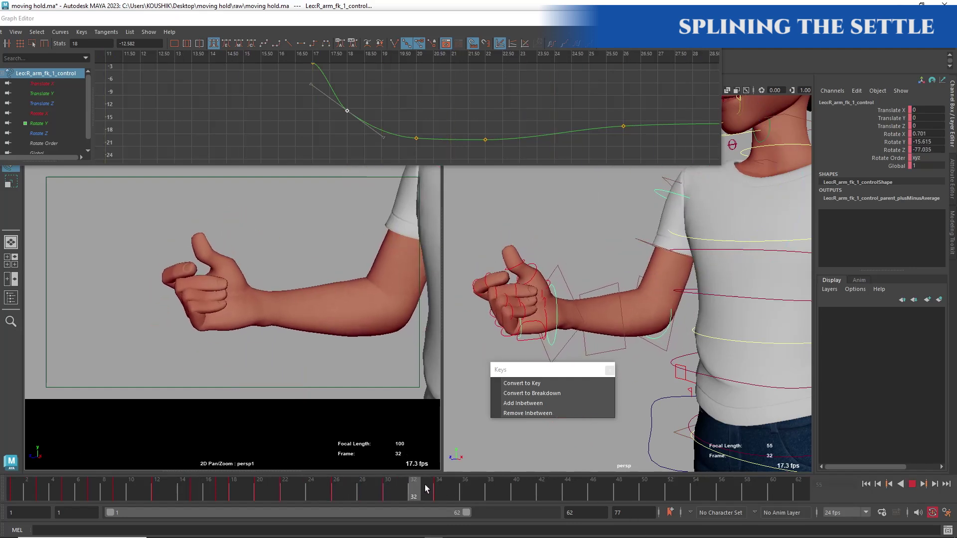
pyautogui.moveTo(465, 493); pyautogui.dragTo(413, 483)
pyautogui.press('e')
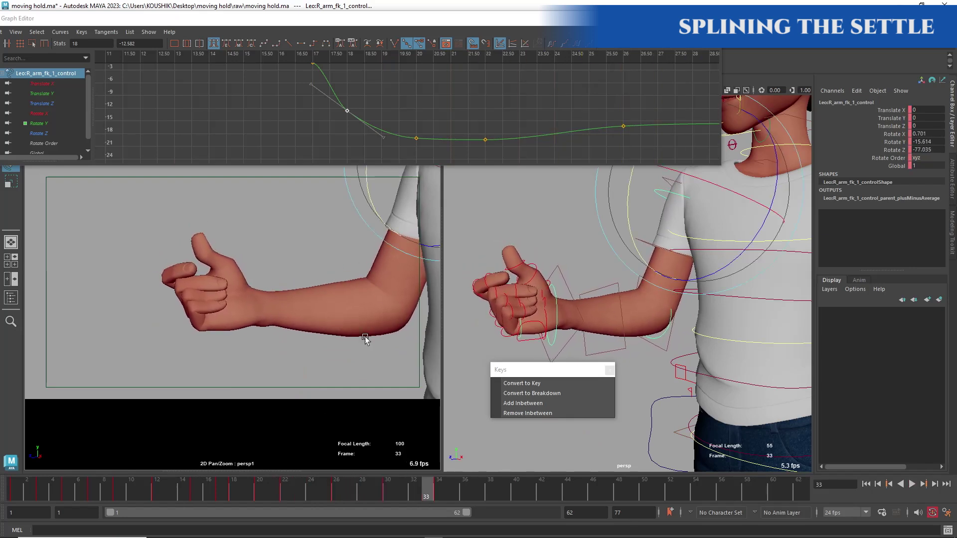
pyautogui.moveTo(339, 484); pyautogui.dragTo(433, 484)
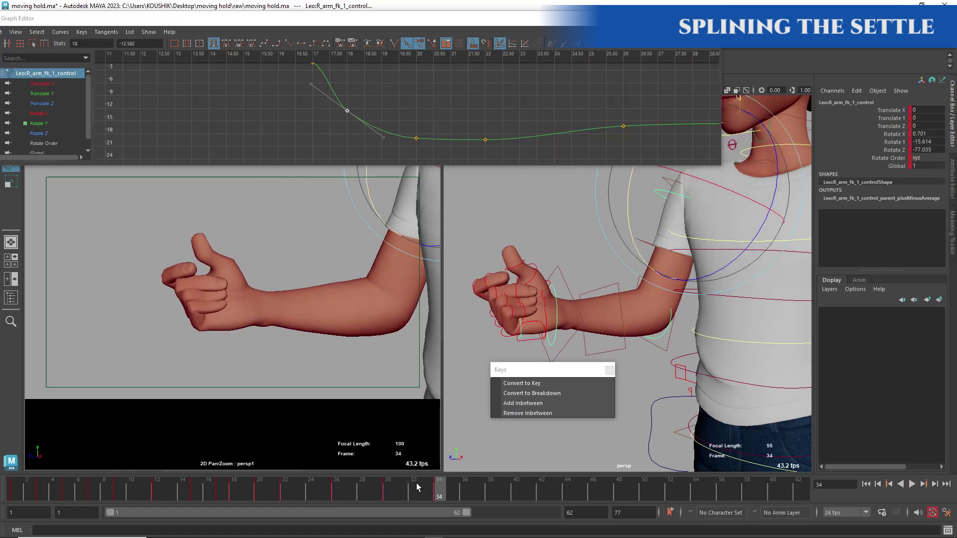
pyautogui.hotkey('alt', 'v')
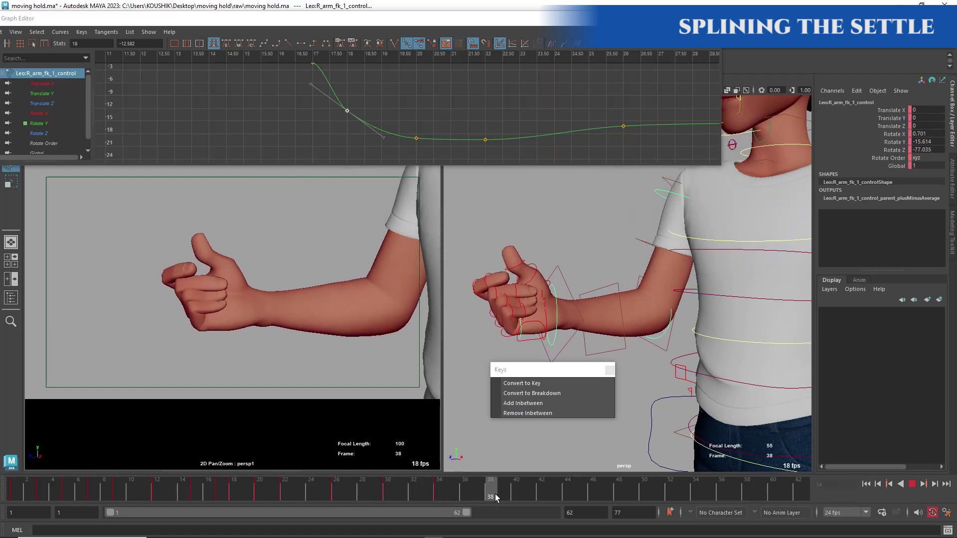
pyautogui.hotkey('alt', 'v')
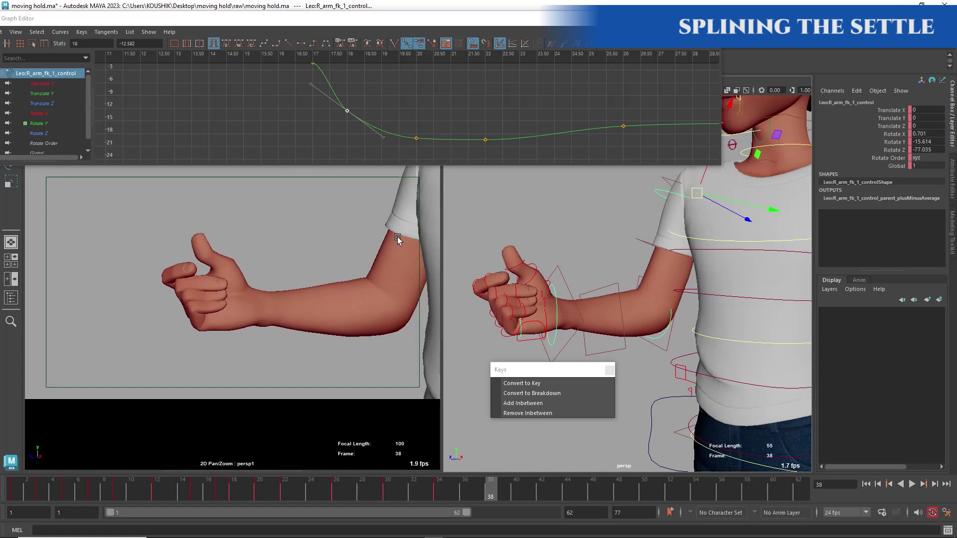
# Step: Select all character controls, key the settled pose at frame 38, and scrub back through the settle
pyautogui.keyDown('alt'); pyautogui.moveTo(744, 298); pyautogui.dragTo(603, 253, button='right'); pyautogui.keyUp('alt')
pyautogui.hotkey('ctrl', 'shift', 'a')
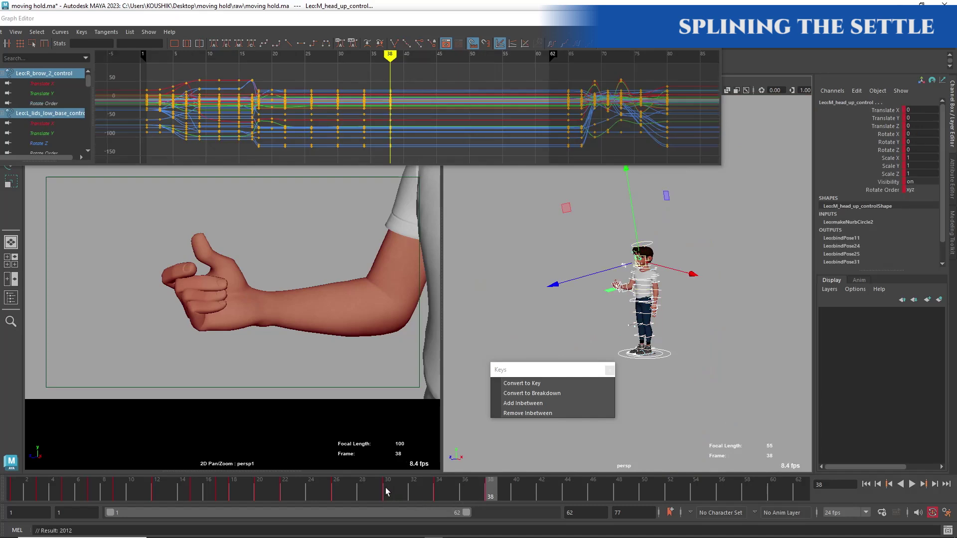
pyautogui.moveTo(385, 491); pyautogui.dragTo(420, 494)
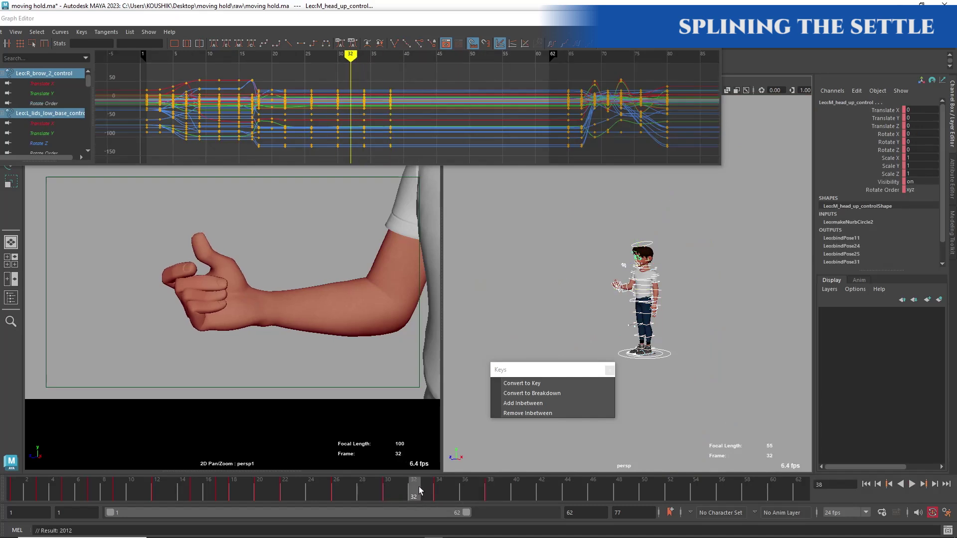
pyautogui.moveTo(377, 489); pyautogui.dragTo(267, 461)
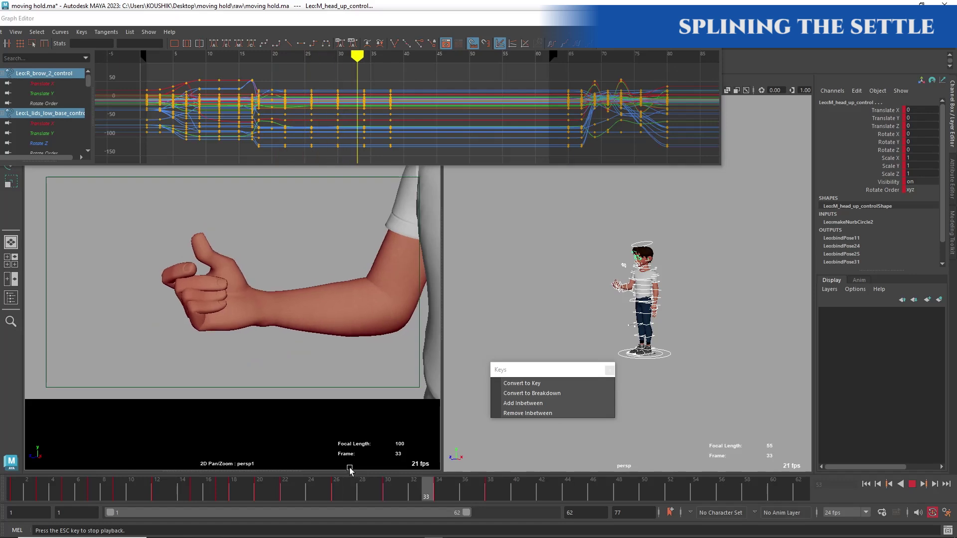
# Step: Raise the right forearm's Rotate Y key at frame 34 to -70.801 on its curve and scrub through to frame 38
pyautogui.click(439, 495)
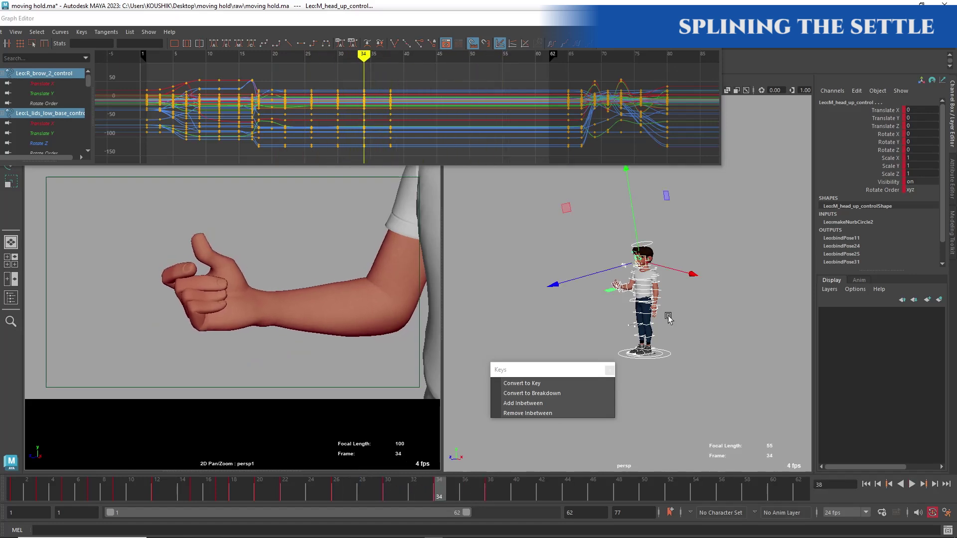
pyautogui.scroll(10, 659, 355)
pyautogui.click(692, 352)
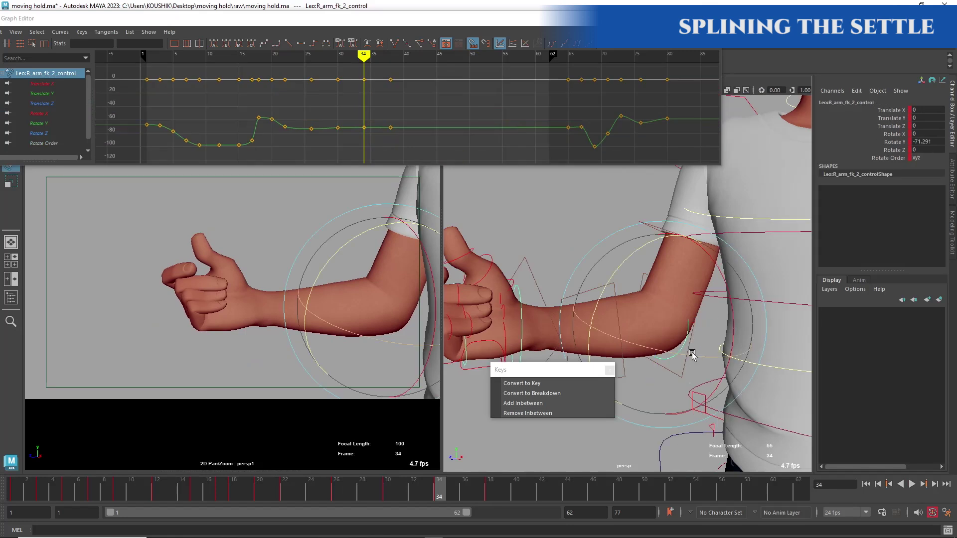
pyautogui.keyDown('alt'); pyautogui.moveTo(377, 127); pyautogui.dragTo(480, 111, button='middle'); pyautogui.keyUp('alt')
pyautogui.keyDown('alt'); pyautogui.keyDown('shift'); pyautogui.moveTo(473, 141); pyautogui.dragTo(471, 101, button='right'); pyautogui.keyUp('shift'); pyautogui.keyUp('alt')
pyautogui.keyDown('alt'); pyautogui.keyDown('shift'); pyautogui.moveTo(471, 101); pyautogui.dragTo(555, 100, button='right'); pyautogui.keyUp('shift'); pyautogui.keyUp('alt')
pyautogui.keyDown('alt'); pyautogui.moveTo(569, 104); pyautogui.dragTo(399, 147, button='middle'); pyautogui.keyUp('alt')
pyautogui.keyDown('shift'); pyautogui.moveTo(536, 106); pyautogui.dragTo(536, 103, button='middle'); pyautogui.keyUp('shift')
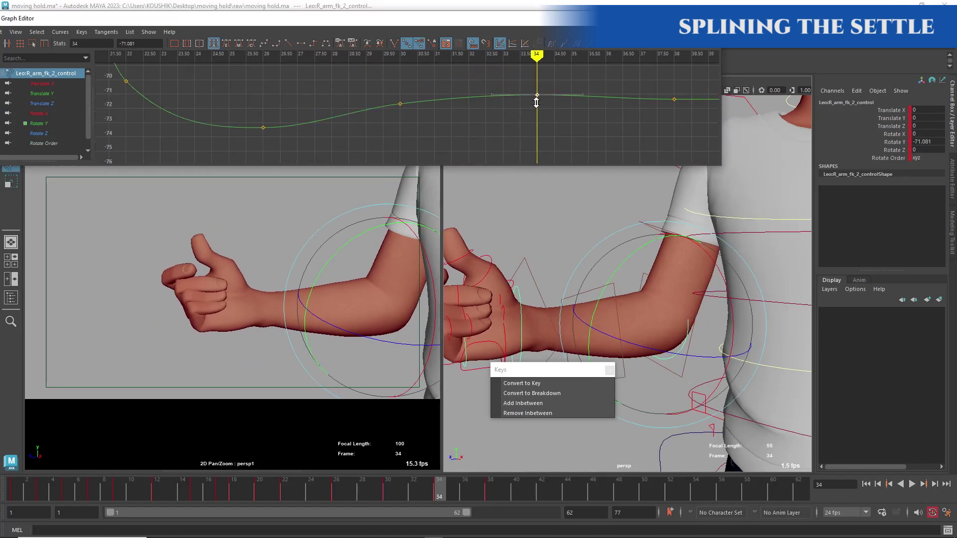
pyautogui.moveTo(347, 489); pyautogui.dragTo(491, 488)
# Step: Isolate the right upper arm's Rotate Y curve and raise its keys at frames 34, 38 and 65 above the frame 30 key
pyautogui.keyDown('alt'); pyautogui.moveTo(670, 239); pyautogui.dragTo(606, 326, button='middle'); pyautogui.keyUp('alt')
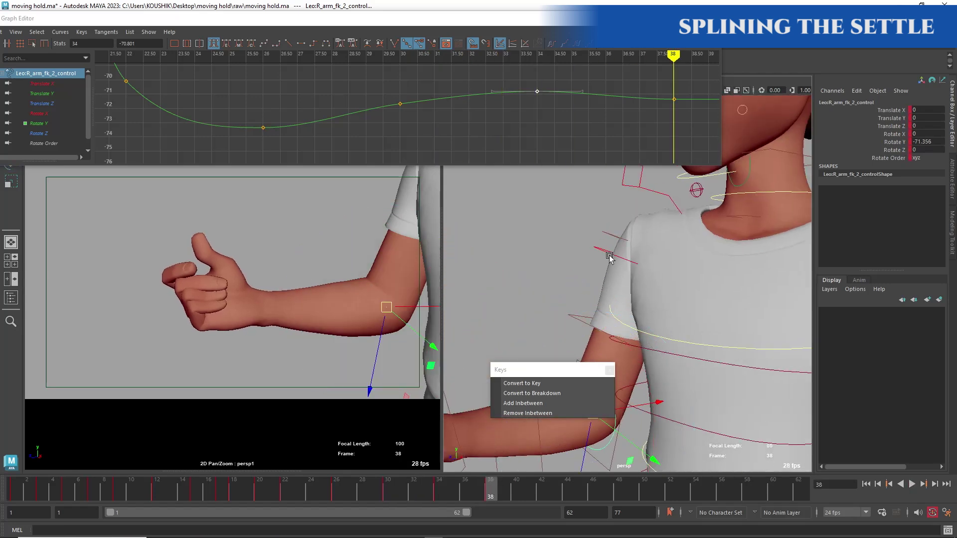
pyautogui.click(676, 313)
pyautogui.click(899, 135)
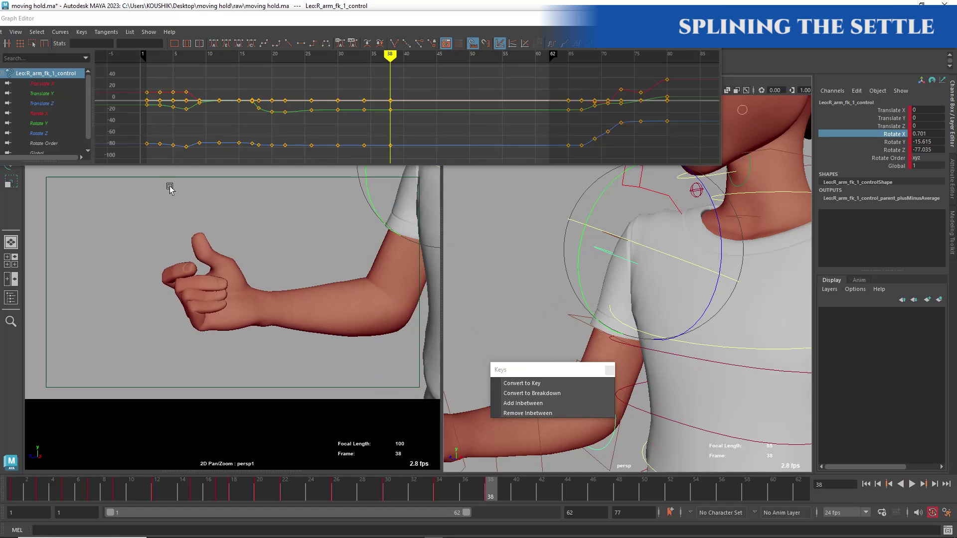
pyautogui.click(40, 123)
pyautogui.press('f')
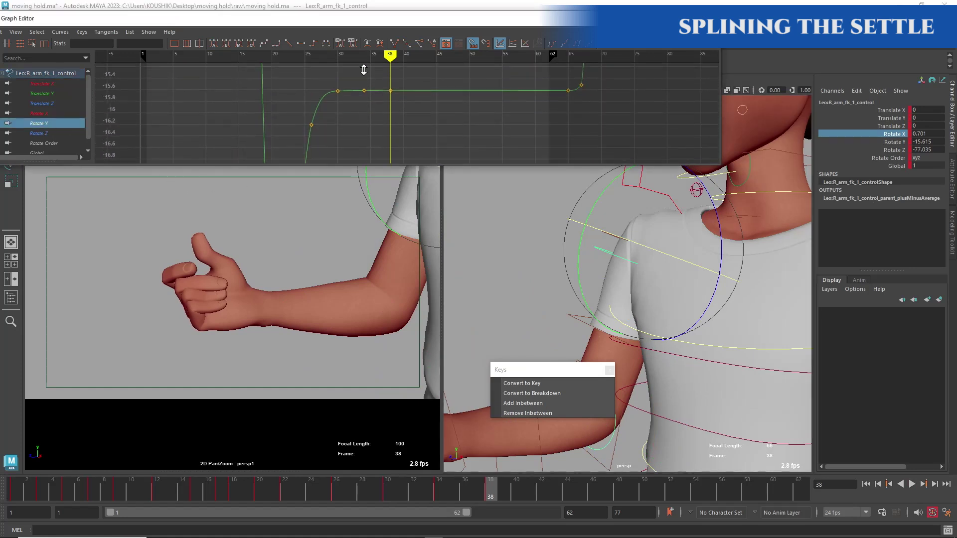
pyautogui.keyDown('alt'); pyautogui.moveTo(377, 146); pyautogui.dragTo(375, 154, button='middle'); pyautogui.keyUp('alt')
pyautogui.keyDown('alt'); pyautogui.keyDown('shift'); pyautogui.moveTo(375, 154); pyautogui.dragTo(372, 97, button='right'); pyautogui.keyUp('shift'); pyautogui.keyUp('alt')
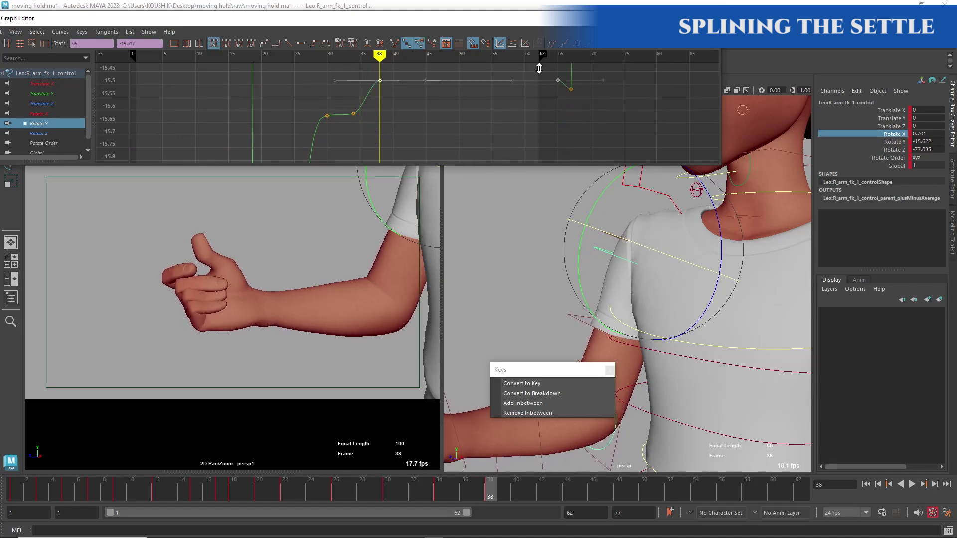
pyautogui.keyDown('alt'); pyautogui.keyDown('shift'); pyautogui.moveTo(357, 110); pyautogui.dragTo(365, 120, button='right'); pyautogui.keyUp('shift'); pyautogui.keyUp('alt')
pyautogui.keyDown('alt'); pyautogui.moveTo(365, 120); pyautogui.dragTo(376, 119, button='middle'); pyautogui.keyUp('alt')
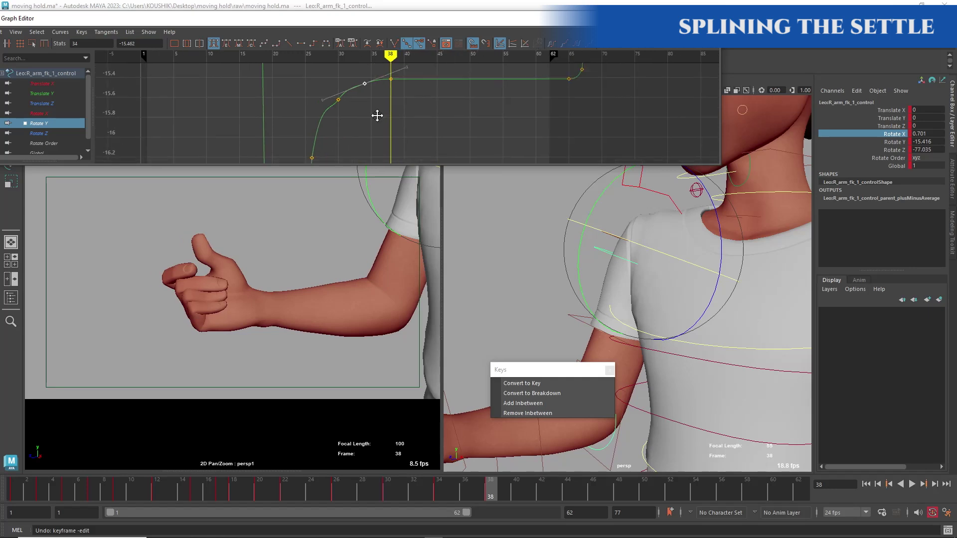
# Step: Raise the right upper arm's Rotate Y keys from frame 34 to frame 67 together on the curve, playing and scrubbing the settle
pyautogui.moveTo(537, 117); pyautogui.dragTo(537, 75, button='middle')
pyautogui.keyDown('alt'); pyautogui.moveTo(537, 75); pyautogui.dragTo(542, 144, button='middle'); pyautogui.keyUp('alt')
pyautogui.moveTo(529, 495); pyautogui.dragTo(492, 499)
pyautogui.hotkey('alt', 'v')
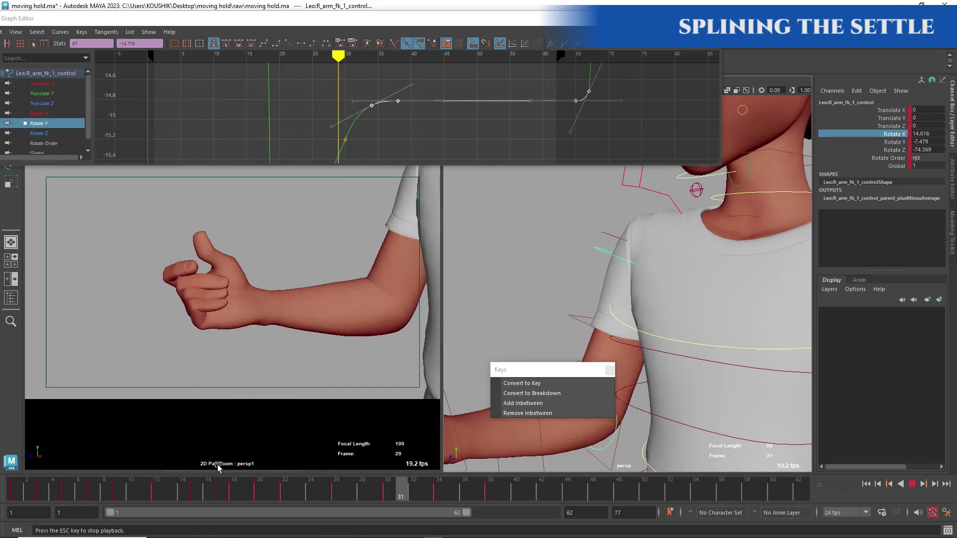
pyautogui.moveTo(275, 486); pyautogui.dragTo(421, 506)
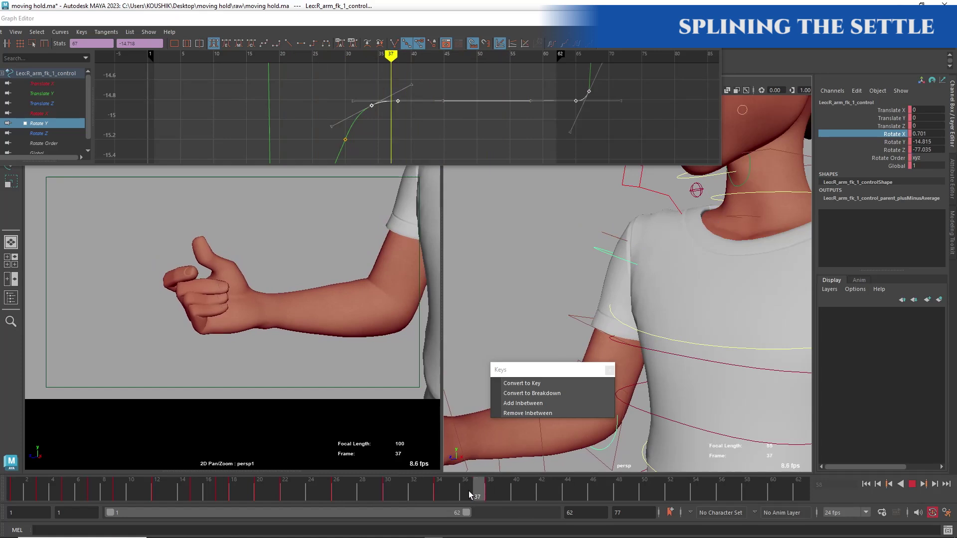
# Step: Select the right forearm control and raise its Rotate Y keys at frames 38 and 65 together to about -70.9, then play the hold
pyautogui.keyDown('alt'); pyautogui.moveTo(668, 371); pyautogui.dragTo(739, 379); pyautogui.keyUp('alt')
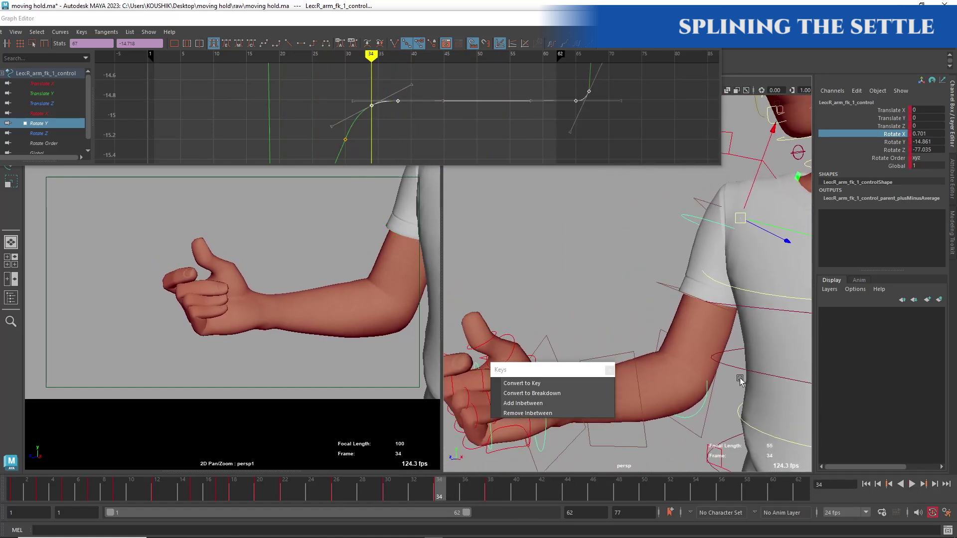
pyautogui.click(699, 411)
pyautogui.moveTo(305, 494); pyautogui.dragTo(491, 486)
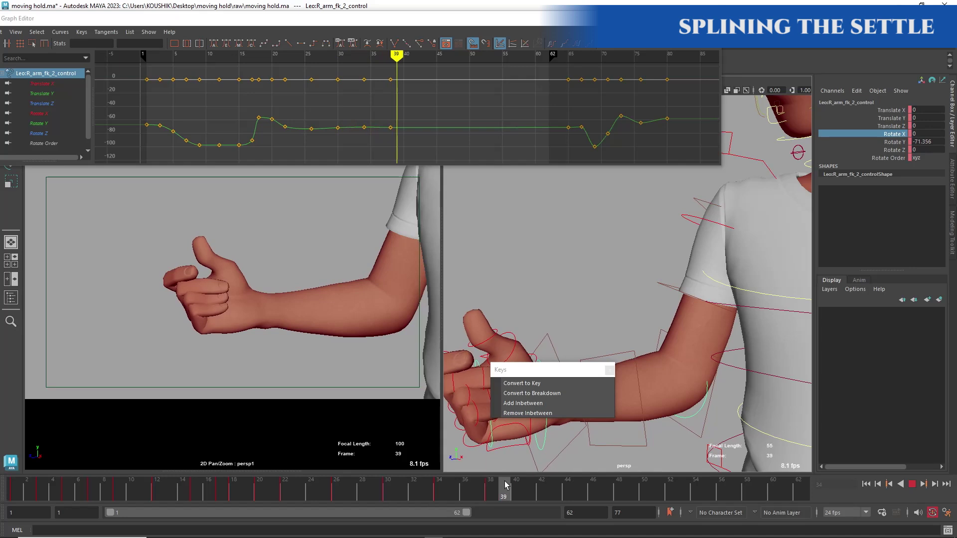
pyautogui.click(441, 496)
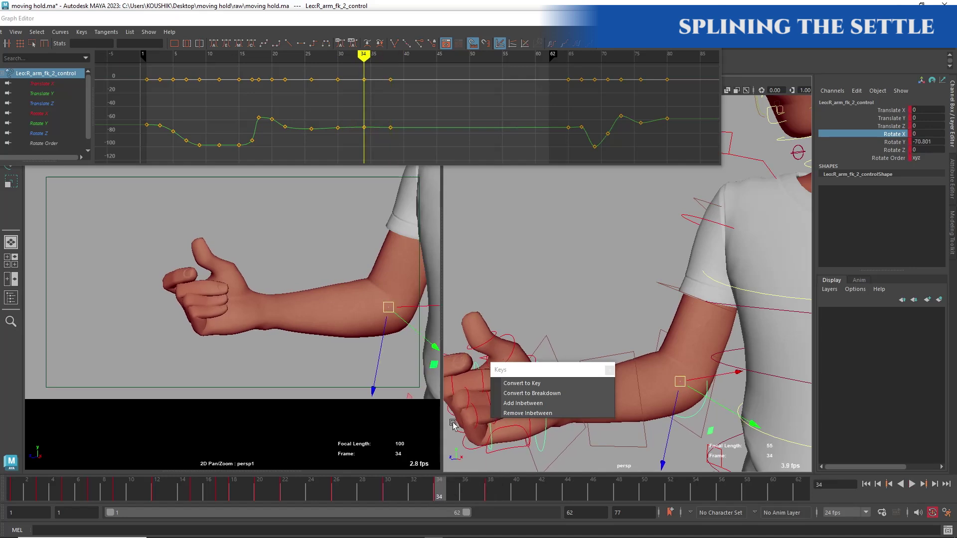
pyautogui.keyDown('alt'); pyautogui.moveTo(407, 132); pyautogui.dragTo(477, 138, button='middle'); pyautogui.keyUp('alt')
pyautogui.keyDown('alt'); pyautogui.keyDown('shift'); pyautogui.moveTo(477, 138); pyautogui.dragTo(474, 82, button='right'); pyautogui.keyUp('shift'); pyautogui.keyUp('alt')
pyautogui.keyDown('alt'); pyautogui.moveTo(478, 124); pyautogui.dragTo(464, 20, button='middle'); pyautogui.keyUp('alt')
pyautogui.keyDown('alt'); pyautogui.moveTo(468, 108); pyautogui.dragTo(451, 110, button='middle'); pyautogui.keyUp('alt')
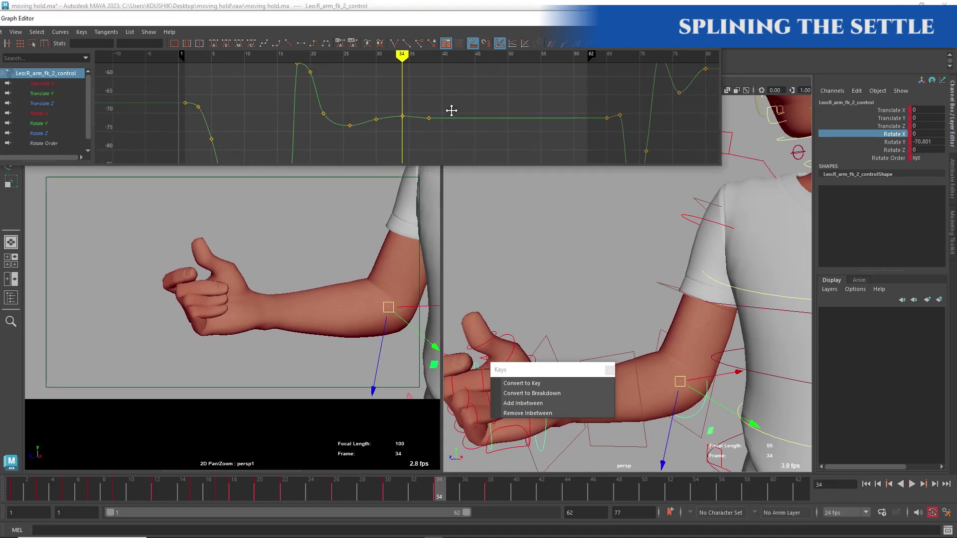
pyautogui.keyDown('alt'); pyautogui.moveTo(443, 60); pyautogui.dragTo(382, 113, button='middle'); pyautogui.keyUp('alt')
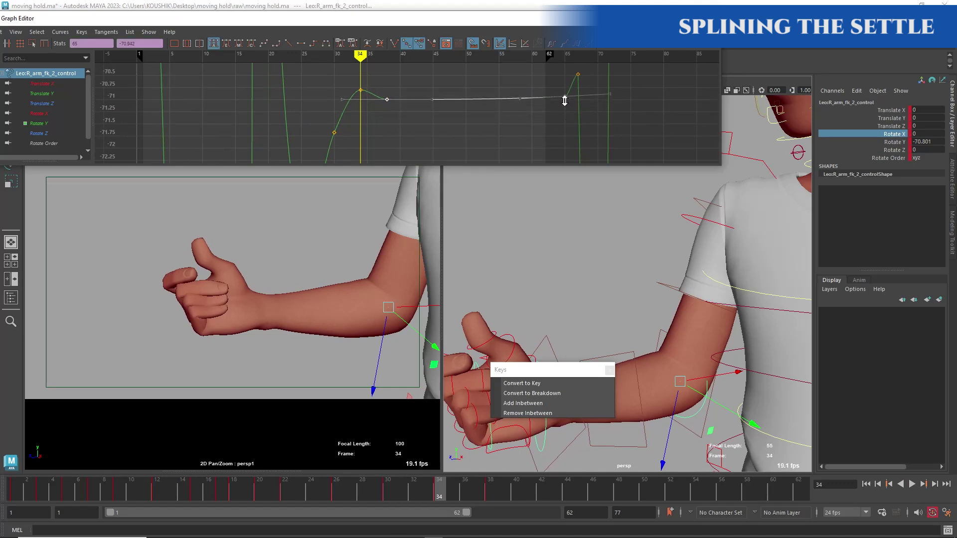
pyautogui.moveTo(433, 490)
pyautogui.mouseDown()
pyautogui.moveTo(336, 496)
pyautogui.moveTo(474, 493)
pyautogui.mouseUp()
pyautogui.hotkey('alt', 'v')
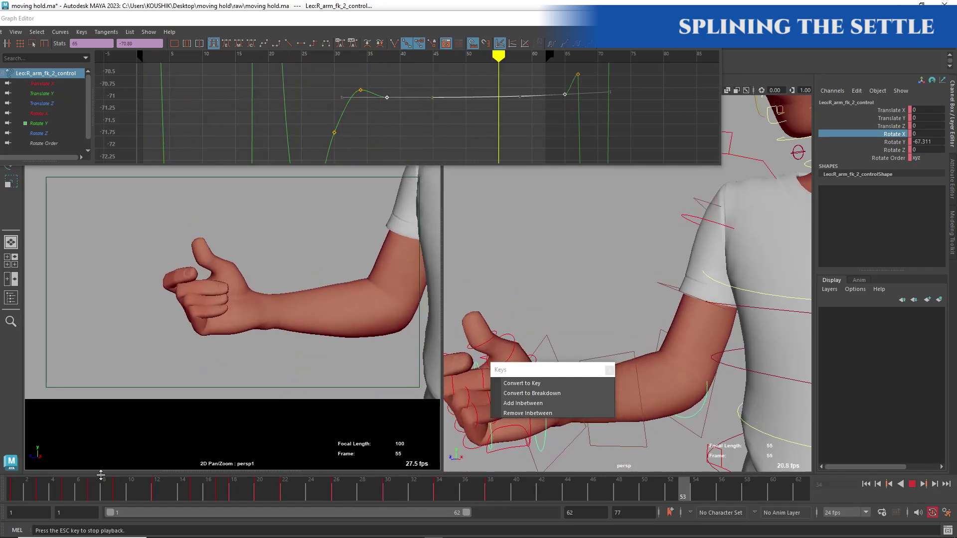
pyautogui.hotkey('alt', 'v')
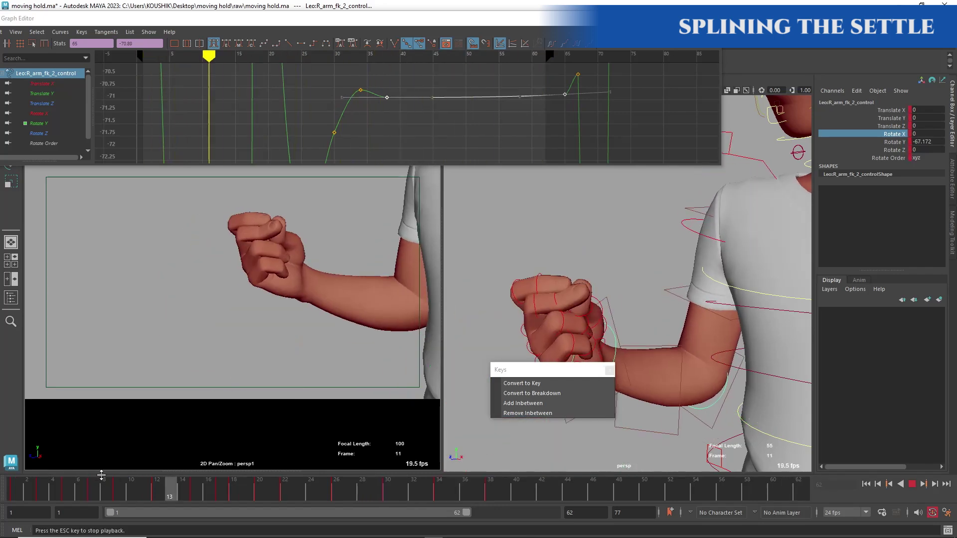
# Step: Raise the right forearm's Rotate Y key at frame 30 to -71.133 and play the settle back
pyautogui.moveTo(110, 484)
pyautogui.mouseDown()
pyautogui.moveTo(422, 492)
pyautogui.moveTo(387, 493)
pyautogui.mouseUp()
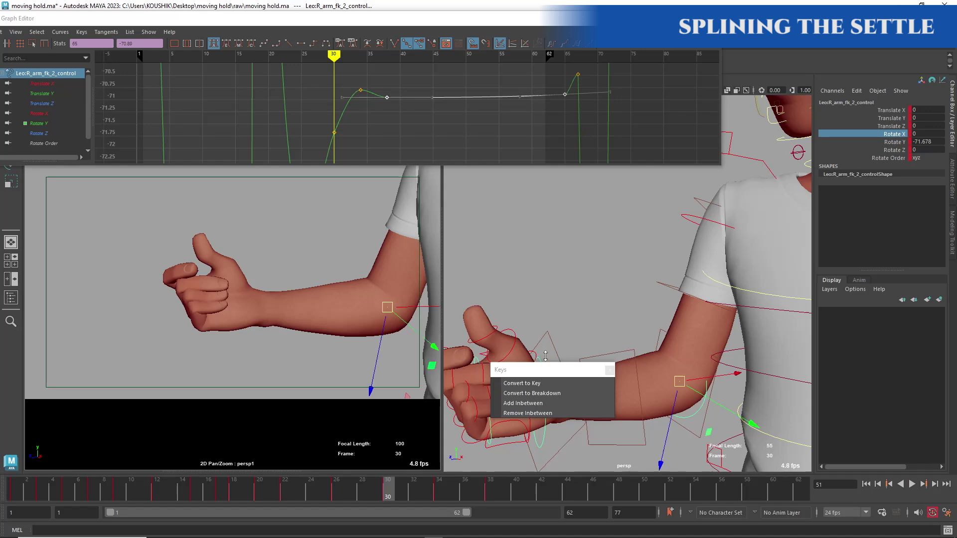
pyautogui.moveTo(312, 129); pyautogui.dragTo(359, 148)
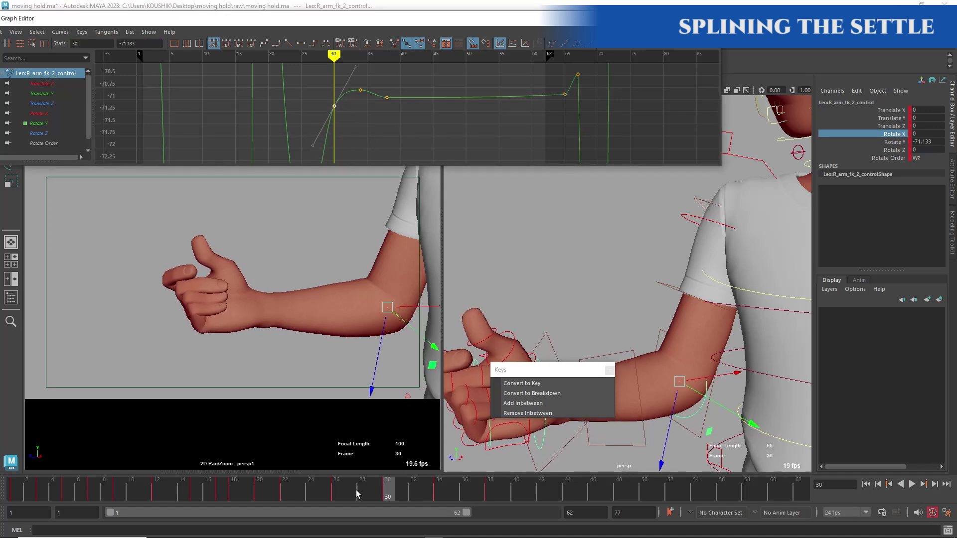
pyautogui.hotkey('alt', 'v')
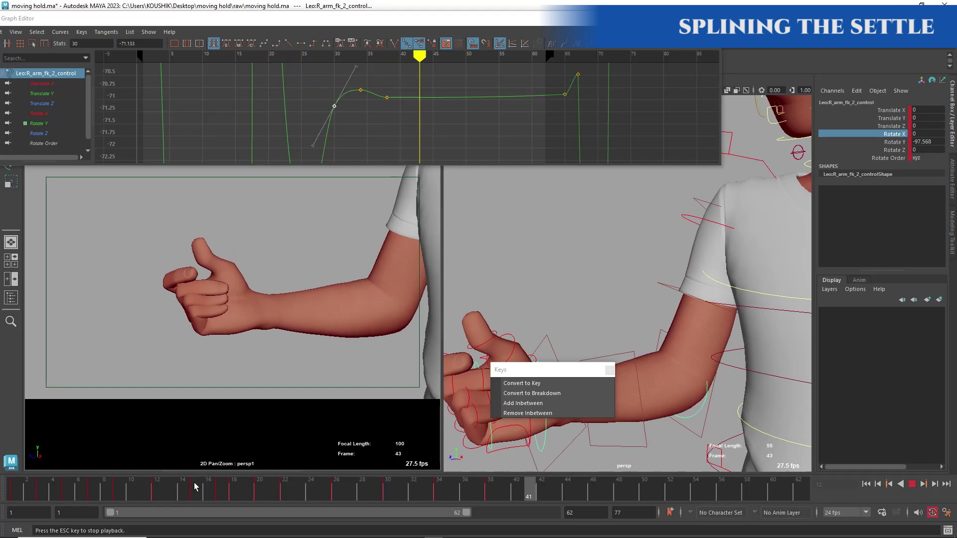
pyautogui.press('Escape')
pyautogui.keyDown('alt'); pyautogui.moveTo(408, 110); pyautogui.dragTo(372, 187, button='right'); pyautogui.keyUp('alt')
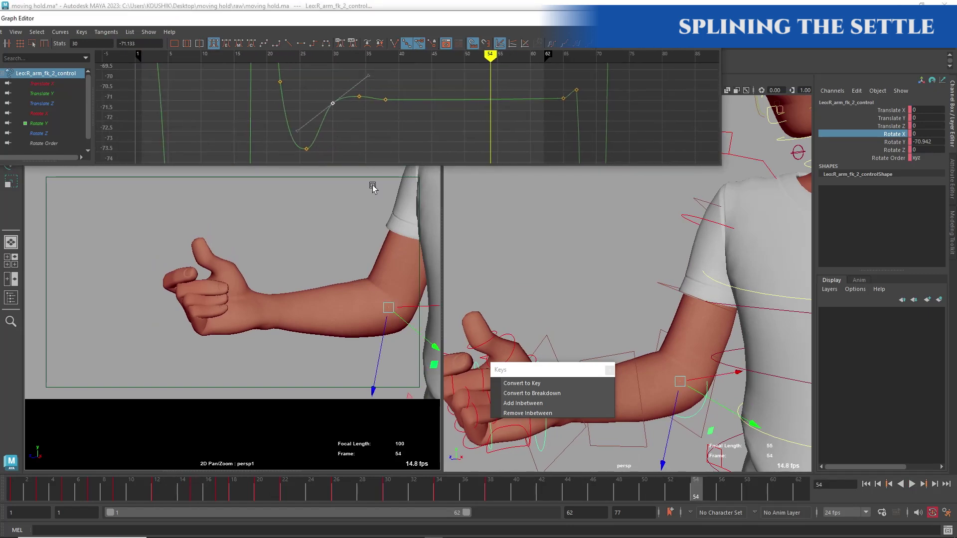
pyautogui.click(294, 492)
pyautogui.hotkey('alt', 'v')
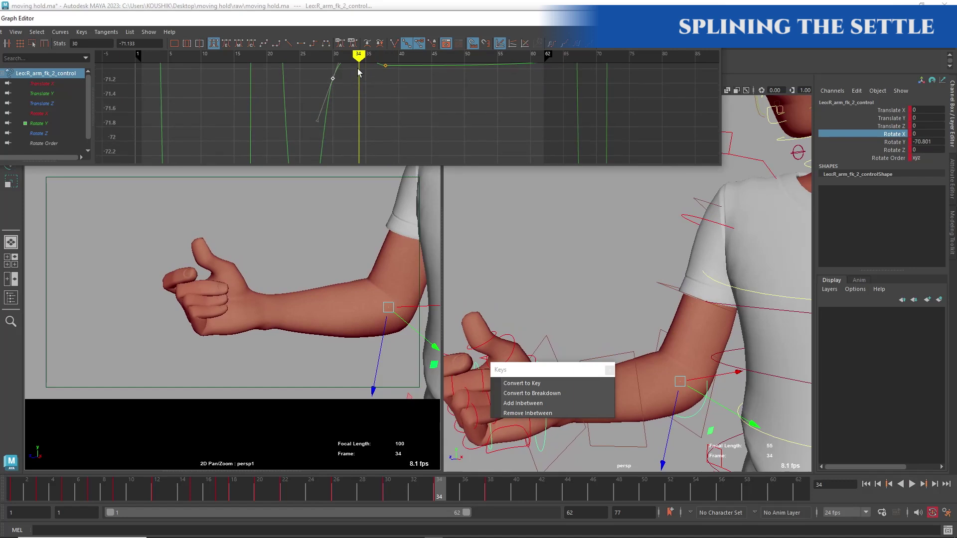
# Step: Raise the right forearm's Rotate Y key at frame 34 to about -70.66 and replay the settle from several starting frames
pyautogui.keyDown('alt'); pyautogui.moveTo(323, 104); pyautogui.dragTo(321, 142, button='right'); pyautogui.keyUp('alt')
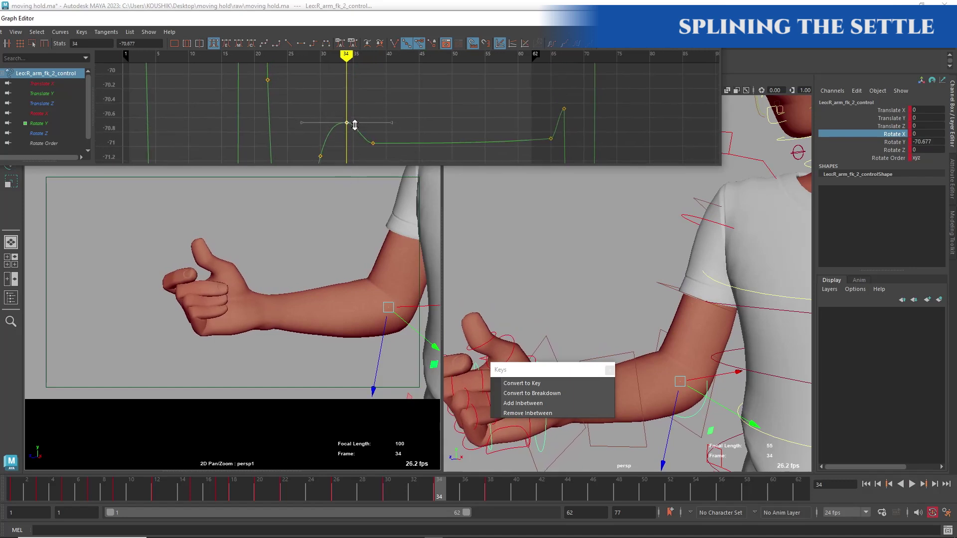
pyautogui.click(348, 492)
pyautogui.hotkey('alt', 'v')
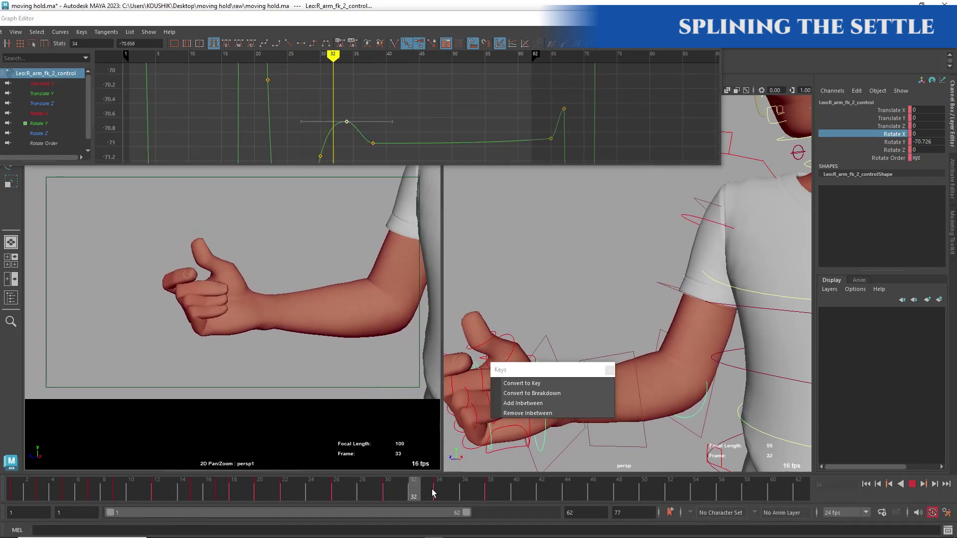
pyautogui.click(280, 484)
pyautogui.hotkey('alt', 'v')
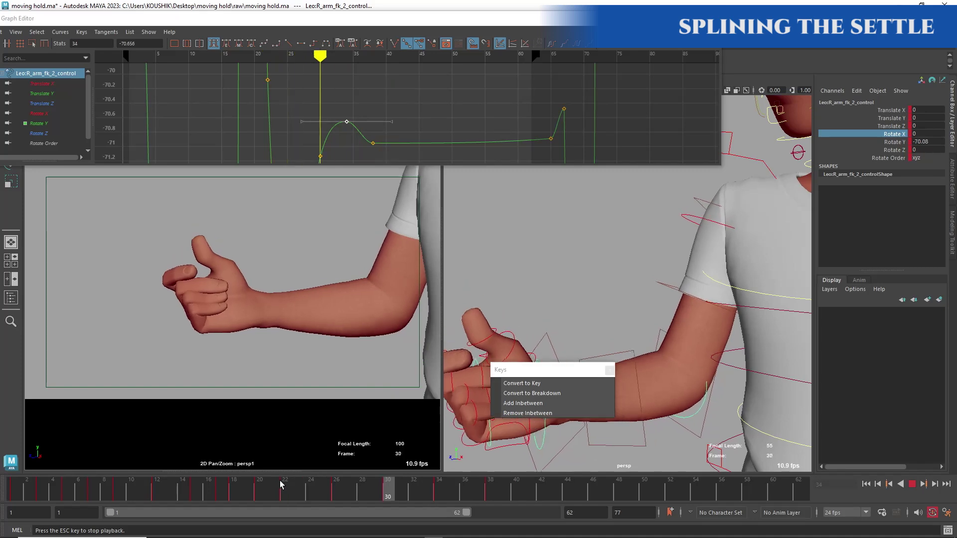
pyautogui.moveTo(395, 493); pyautogui.dragTo(38, 484)
pyautogui.hotkey('alt', 'v')
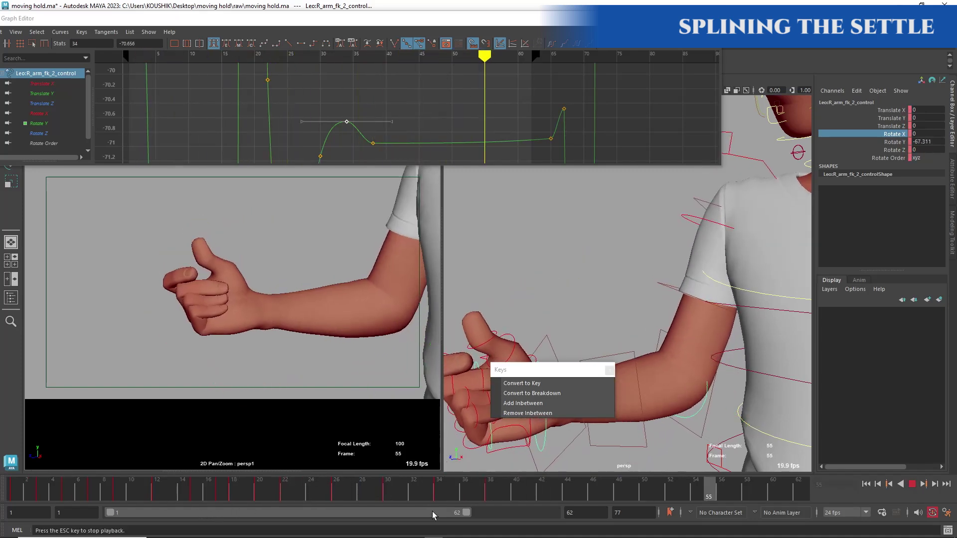
# Step: Select the COG control at frame 12, isolate its Translate X curve, adjust the early keys and play the result
pyautogui.click(765, 271)
pyautogui.moveTo(157, 493); pyautogui.dragTo(157, 493)
pyautogui.click(41, 84)
pyautogui.scroll(5, 367, 126)
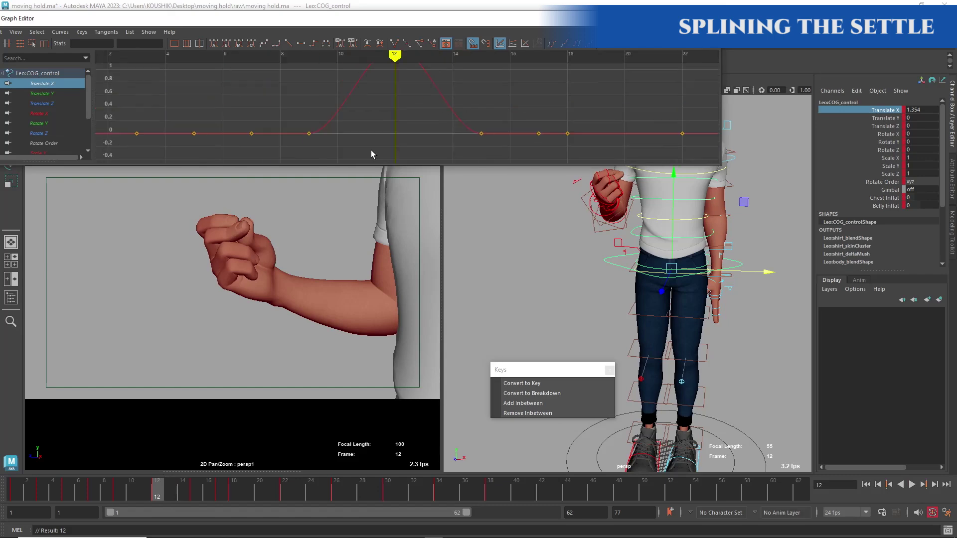
pyautogui.keyDown('alt'); pyautogui.moveTo(367, 126); pyautogui.dragTo(594, 127, button='middle'); pyautogui.keyUp('alt')
pyautogui.moveTo(363, 104); pyautogui.dragTo(429, 159)
pyautogui.moveTo(394, 134); pyautogui.dragTo(393, 122, button='middle')
pyautogui.hotkey('alt', 'v')
# Step: Lower the COG's early Translate X keys to form a small dip below zero before the rise, scrubbing through the start
pyautogui.moveTo(164, 493); pyautogui.dragTo(55, 494)
pyautogui.moveTo(301, 141); pyautogui.dragTo(264, 120)
pyautogui.moveTo(279, 134); pyautogui.dragTo(279, 150, button='middle')
pyautogui.moveTo(316, 120); pyautogui.dragTo(351, 149)
pyautogui.moveTo(360, 119); pyautogui.dragTo(360, 142, button='middle')
pyautogui.moveTo(75, 493); pyautogui.dragTo(286, 493)
# Step: Raise the COG's Translate X keys just before the snap, with frame 18 at 1.563, and review the motion through the hold
pyautogui.keyDown('alt'); pyautogui.moveTo(660, 130); pyautogui.dragTo(411, 130, button='middle'); pyautogui.keyUp('alt')
pyautogui.keyDown('alt'); pyautogui.keyDown('shift'); pyautogui.moveTo(410, 131); pyautogui.dragTo(294, 130, button='right'); pyautogui.keyUp('shift'); pyautogui.keyUp('alt')
pyautogui.moveTo(125, 485); pyautogui.dragTo(239, 481)
pyautogui.moveTo(389, 106); pyautogui.dragTo(428, 131)
pyautogui.moveTo(419, 127); pyautogui.dragTo(419, 107, button='middle')
pyautogui.keyDown('alt'); pyautogui.moveTo(728, 279); pyautogui.dragTo(533, 279); pyautogui.keyUp('alt')
pyautogui.moveTo(233, 491); pyautogui.dragTo(440, 491)
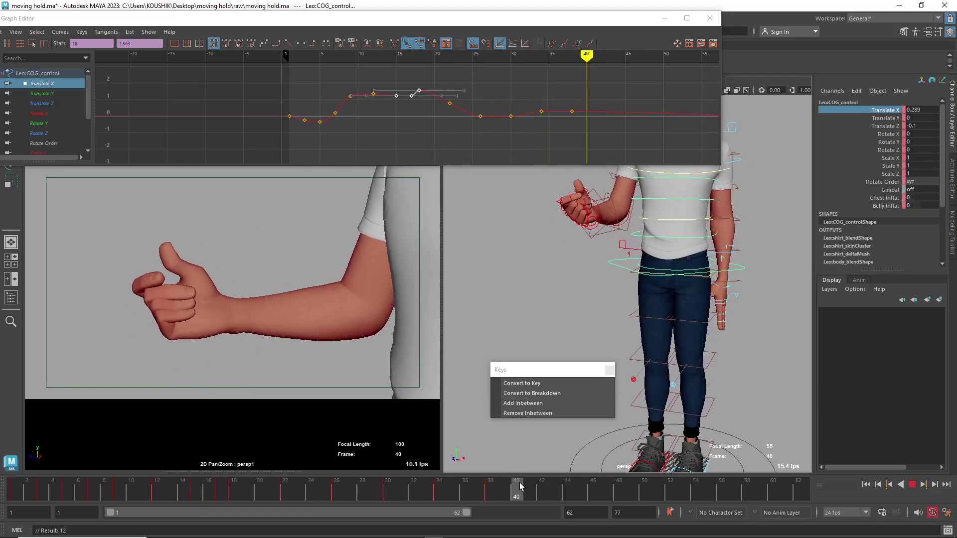
pyautogui.hotkey('alt', 'v')
pyautogui.moveTo(279, 492); pyautogui.dragTo(337, 490)
# Step: Raise the COG's Translate X keys through the settle for a smoother falloff after frame 22, and scrub the snap
pyautogui.keyDown('alt'); pyautogui.keyDown('shift'); pyautogui.moveTo(491, 134); pyautogui.dragTo(491, 100, button='right'); pyautogui.keyUp('shift'); pyautogui.keyUp('alt')
pyautogui.keyDown('alt'); pyautogui.moveTo(491, 105); pyautogui.dragTo(478, 127, button='middle'); pyautogui.keyUp('alt')
pyautogui.moveTo(456, 135); pyautogui.dragTo(510, 158)
pyautogui.moveTo(445, 107); pyautogui.dragTo(444, 91, button='middle')
pyautogui.click(443, 91)
pyautogui.moveTo(336, 490); pyautogui.dragTo(248, 491)
# Step: Isolate the COG's Translate Z curve and pull its keys after the snap below zero, scrubbing into the settle
pyautogui.click(42, 94)
pyautogui.click(42, 104)
pyautogui.keyDown('alt'); pyautogui.moveTo(367, 148); pyautogui.dragTo(364, 84, button='middle'); pyautogui.keyUp('alt')
pyautogui.moveTo(350, 107); pyautogui.dragTo(477, 145)
pyautogui.keyDown('shift'); pyautogui.moveTo(479, 137); pyautogui.dragTo(479, 154, button='middle'); pyautogui.keyUp('shift')
pyautogui.moveTo(282, 493); pyautogui.dragTo(452, 492)
# Step: Lower the COG's Translate Z keys at frames 22 and 26 to about -0.8 and scrub through to the last frame
pyautogui.keyDown('alt'); pyautogui.keyDown('shift'); pyautogui.moveTo(438, 147); pyautogui.dragTo(438, 110, button='right'); pyautogui.keyUp('shift'); pyautogui.keyUp('alt')
pyautogui.keyDown('alt'); pyautogui.moveTo(433, 149); pyautogui.dragTo(423, 79, button='middle'); pyautogui.keyUp('alt')
pyautogui.moveTo(348, 82); pyautogui.dragTo(414, 107)
pyautogui.keyDown('shift'); pyautogui.moveTo(378, 166); pyautogui.dragTo(378, 172, button='middle'); pyautogui.keyUp('shift')
pyautogui.moveTo(402, 490); pyautogui.dragTo(800, 491)
pyautogui.keyDown('alt'); pyautogui.moveTo(563, 112); pyautogui.dragTo(483, 153, button='middle'); pyautogui.keyUp('alt')
pyautogui.keyDown('alt'); pyautogui.keyDown('shift'); pyautogui.moveTo(529, 144); pyautogui.dragTo(528, 114, button='right'); pyautogui.keyUp('shift'); pyautogui.keyUp('alt')
pyautogui.keyDown('alt'); pyautogui.moveTo(561, 114); pyautogui.dragTo(523, 115, button='middle'); pyautogui.keyUp('alt')
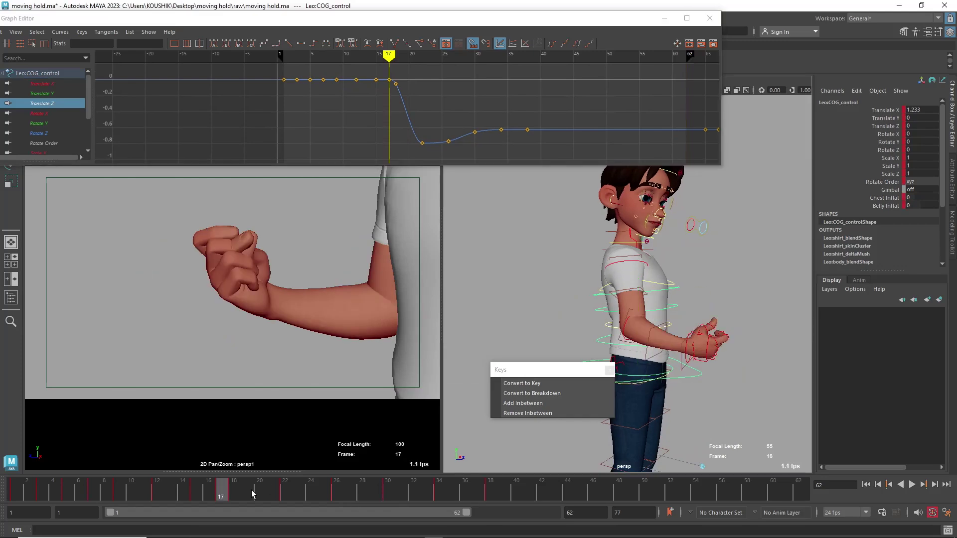
# Step: Raise the COG's Translate Z keys at frames 22 and 26 to ease the drop, and play the motion
pyautogui.click(417, 145)
pyautogui.moveTo(418, 144); pyautogui.dragTo(523, 130)
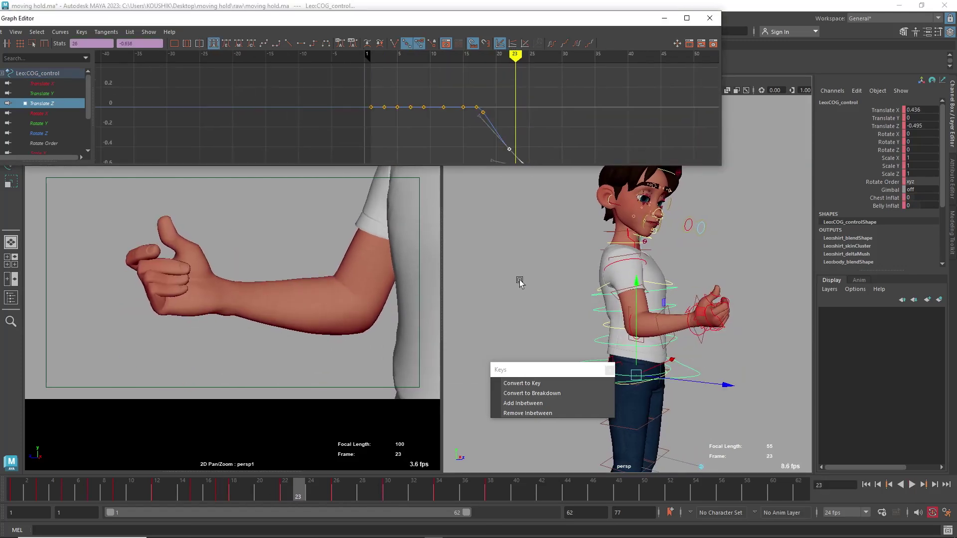
pyautogui.hotkey('alt', 'v')
pyautogui.click(120, 492)
# Step: Set the COG's Translate X key at frame 9 to 0.812 on its curve and playblast the shot
pyautogui.click(42, 84)
pyautogui.press('f')
pyautogui.keyDown('alt'); pyautogui.keyDown('shift'); pyautogui.moveTo(416, 120); pyautogui.dragTo(416, 89, button='right'); pyautogui.keyUp('shift'); pyautogui.keyUp('alt')
pyautogui.keyDown('alt'); pyautogui.moveTo(417, 100); pyautogui.dragTo(478, 90, button='middle'); pyautogui.keyUp('alt')
pyautogui.keyDown('alt'); pyautogui.moveTo(513, 99); pyautogui.dragTo(495, 138, button='middle'); pyautogui.keyUp('alt')
pyautogui.click(15, 491)
pyautogui.hotkey('alt', 'v')
pyautogui.rightClick(451, 487)
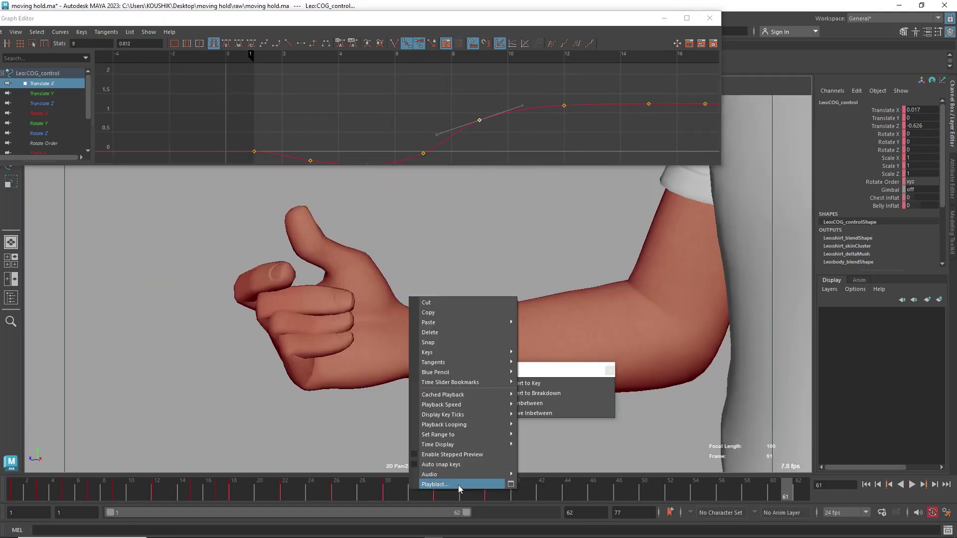
pyautogui.click(455, 483)
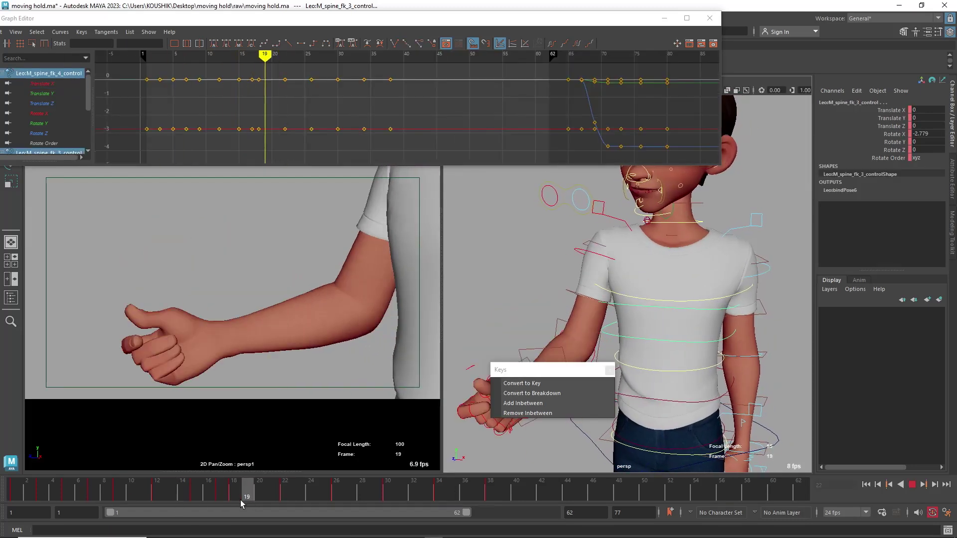
# Step: Rotate the selected spine controls on frame 18 to twist the torso with the snap, and play the surrounding frames
pyautogui.click(235, 498)
pyautogui.press('e')
pyautogui.moveTo(645, 316); pyautogui.dragTo(732, 279)
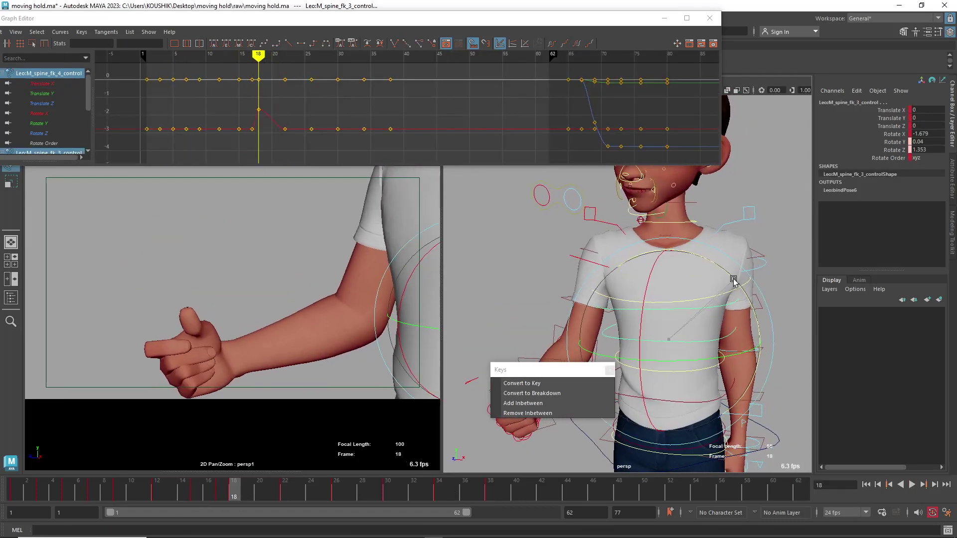
pyautogui.click(223, 498)
pyautogui.rightClick(228, 491)
pyautogui.hotkey('alt', 'v')
pyautogui.rightClick(220, 497)
pyautogui.click(260, 490)
pyautogui.click(286, 491)
pyautogui.click(192, 491)
pyautogui.hotkey('alt', 'v')
# Step: Delete the spine controls' key at frame 18 and key the twisted pose again at frames 18 and 22
pyautogui.moveTo(213, 499); pyautogui.dragTo(286, 494)
pyautogui.click(231, 491)
pyautogui.press('Delete')
pyautogui.moveTo(217, 488); pyautogui.dragTo(260, 491)
pyautogui.moveTo(259, 491); pyautogui.dragTo(233, 493, button='middle')
pyautogui.press('s')
pyautogui.moveTo(234, 494); pyautogui.dragTo(285, 495, button='middle')
pyautogui.press('s')
pyautogui.moveTo(285, 495); pyautogui.dragTo(384, 493)
# Step: Isolate the spine controls' Rotate X curve in the graph and raise its key at frame 26 to about -2.66
pyautogui.keyDown('alt'); pyautogui.moveTo(379, 110); pyautogui.dragTo(458, 133, button='middle'); pyautogui.keyUp('alt')
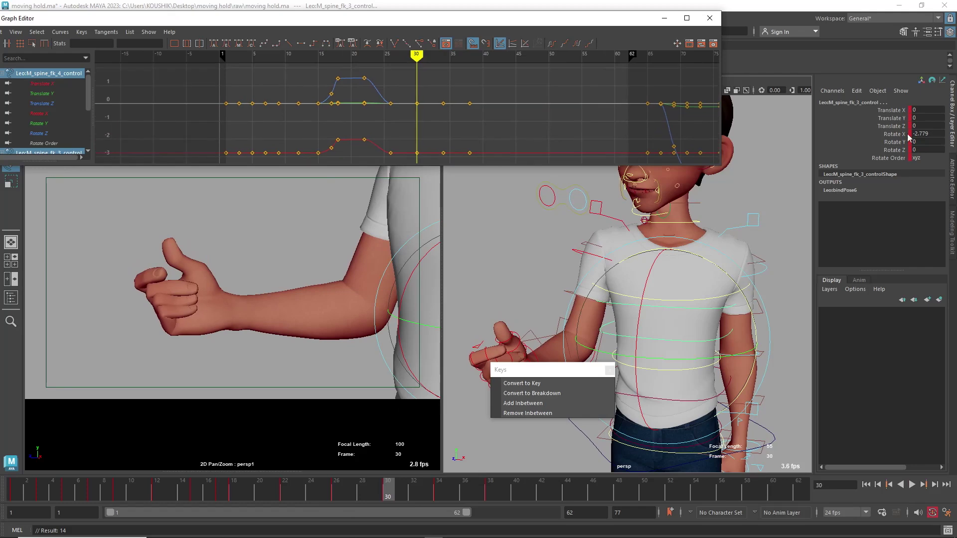
pyautogui.click(898, 135)
pyautogui.rightClick(897, 134)
pyautogui.click(905, 236)
pyautogui.press('f')
pyautogui.hotkey('alt', ',')
pyautogui.moveTo(401, 107); pyautogui.dragTo(504, 134)
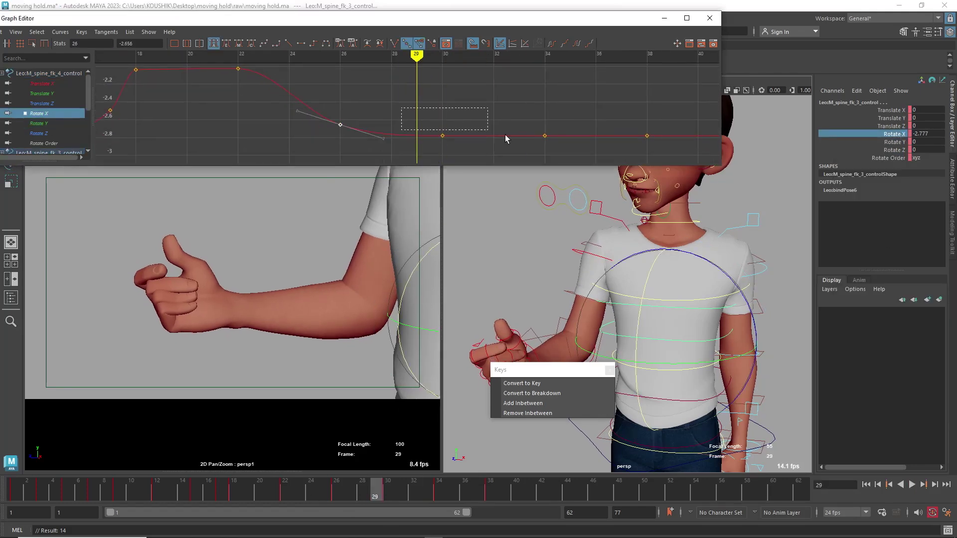
# Step: Raise the spine's Rotate X key at frame 22 to about -1.58, smooth the curve through frame 18 and play it
pyautogui.moveTo(413, 495); pyautogui.dragTo(285, 499)
pyautogui.moveTo(375, 74); pyautogui.dragTo(390, 85)
pyautogui.keyDown('shift'); pyautogui.moveTo(390, 84); pyautogui.dragTo(391, 68, button='middle'); pyautogui.keyUp('shift')
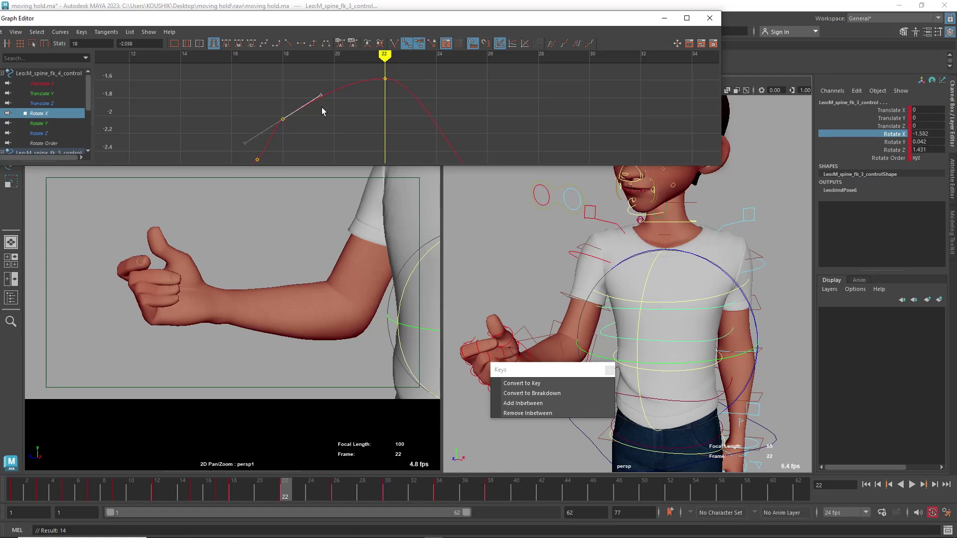
pyautogui.hotkey('alt', 'v')
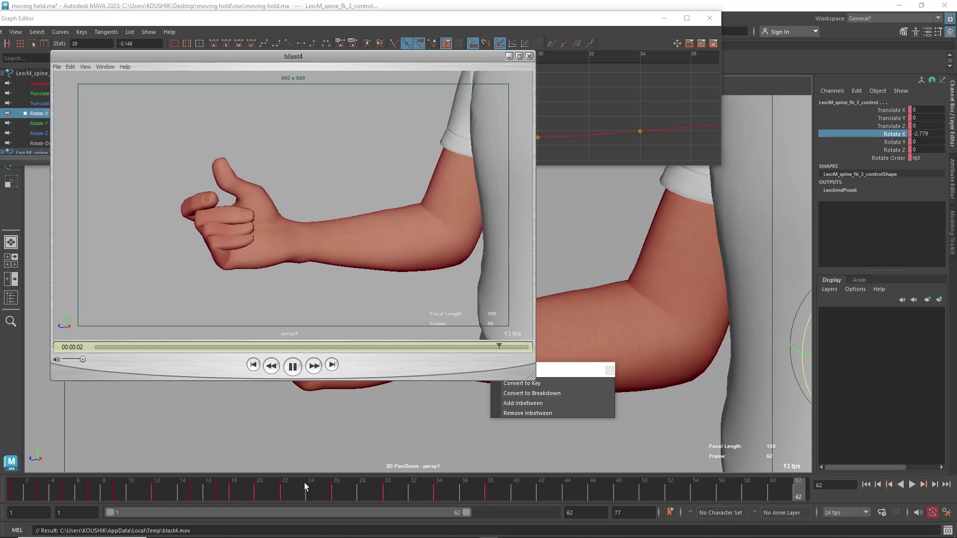
# Step: Pause the playblast, scrub through the snap in it and close the playblast window
pyautogui.press('space')
pyautogui.moveTo(229, 350)
pyautogui.mouseDown()
pyautogui.moveTo(335, 351)
pyautogui.moveTo(157, 351)
pyautogui.moveTo(264, 358)
pyautogui.mouseUp()
pyautogui.click(529, 57)
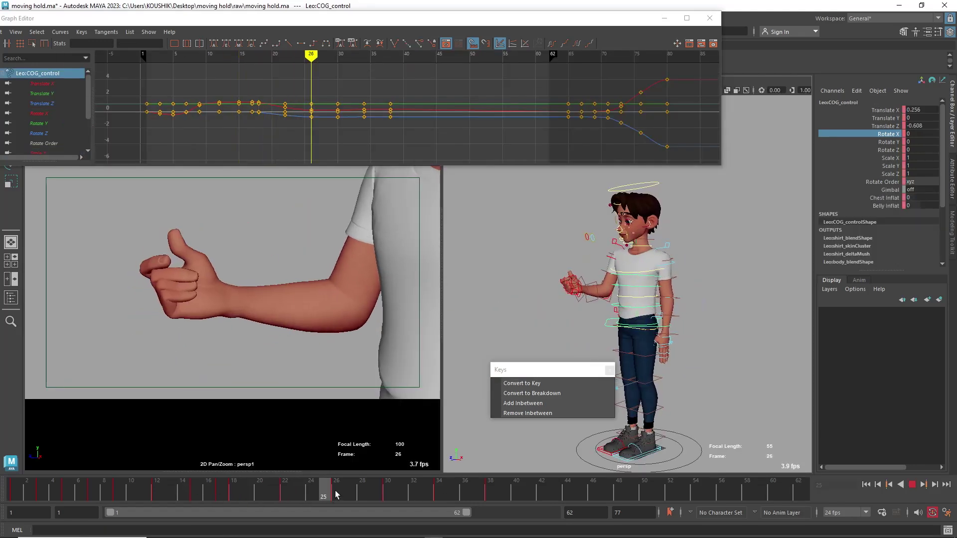
# Step: Isolate the COG's Translate Z curve and adjust its keys at frames 26 and 22 to about -0.2, scrubbing the settle
pyautogui.click(892, 126)
pyautogui.press('f')
pyautogui.moveTo(393, 138); pyautogui.dragTo(395, 86)
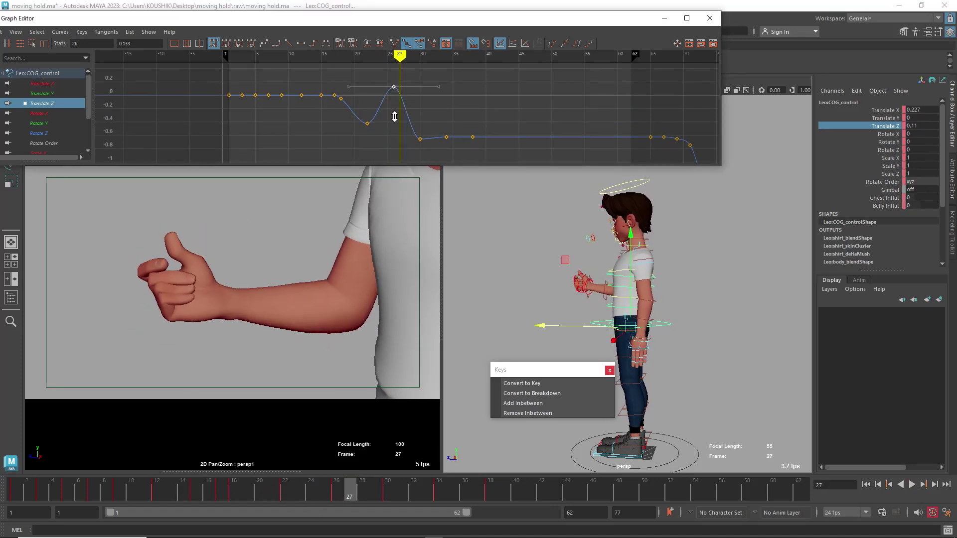
pyautogui.moveTo(213, 488); pyautogui.dragTo(300, 508)
pyautogui.keyDown('alt'); pyautogui.keyDown('shift'); pyautogui.moveTo(405, 128); pyautogui.dragTo(456, 130, button='right'); pyautogui.keyUp('shift'); pyautogui.keyUp('alt')
pyautogui.keyDown('alt'); pyautogui.moveTo(343, 130); pyautogui.dragTo(438, 139, button='middle'); pyautogui.keyUp('alt')
pyautogui.moveTo(371, 120); pyautogui.dragTo(413, 150)
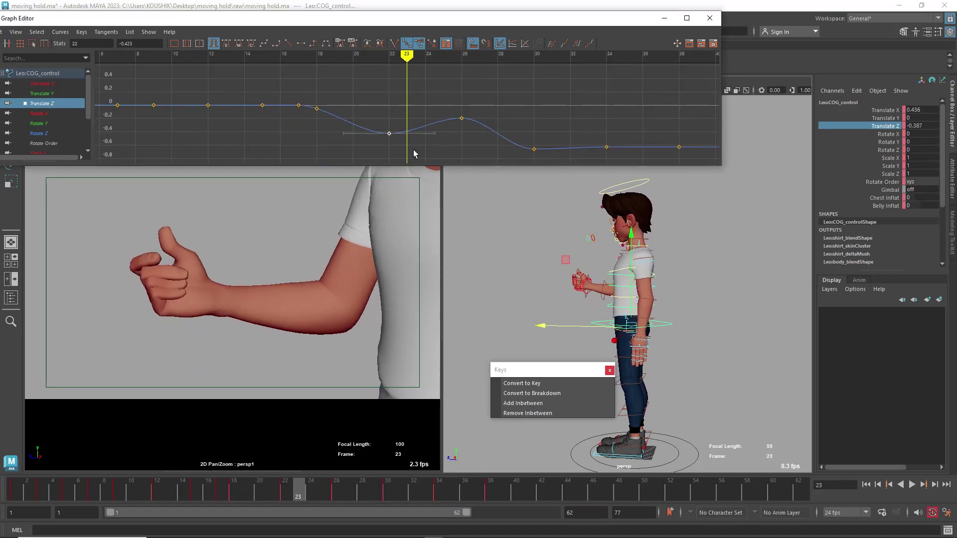
pyautogui.moveTo(336, 495); pyautogui.dragTo(402, 504)
# Step: Raise the COG's Translate Z key at frame 30 to -0.492 and play from frame 18
pyautogui.keyDown('alt'); pyautogui.moveTo(523, 147); pyautogui.dragTo(458, 124, button='middle'); pyautogui.keyUp('alt')
pyautogui.keyDown('alt'); pyautogui.keyDown('shift'); pyautogui.moveTo(458, 125); pyautogui.dragTo(461, 95, button='right'); pyautogui.keyUp('shift'); pyautogui.keyUp('alt')
pyautogui.moveTo(456, 135); pyautogui.dragTo(481, 161)
pyautogui.moveTo(459, 122); pyautogui.dragTo(458, 93, button='middle')
pyautogui.moveTo(236, 492); pyautogui.dragTo(238, 492)
pyautogui.hotkey('alt', 'v')
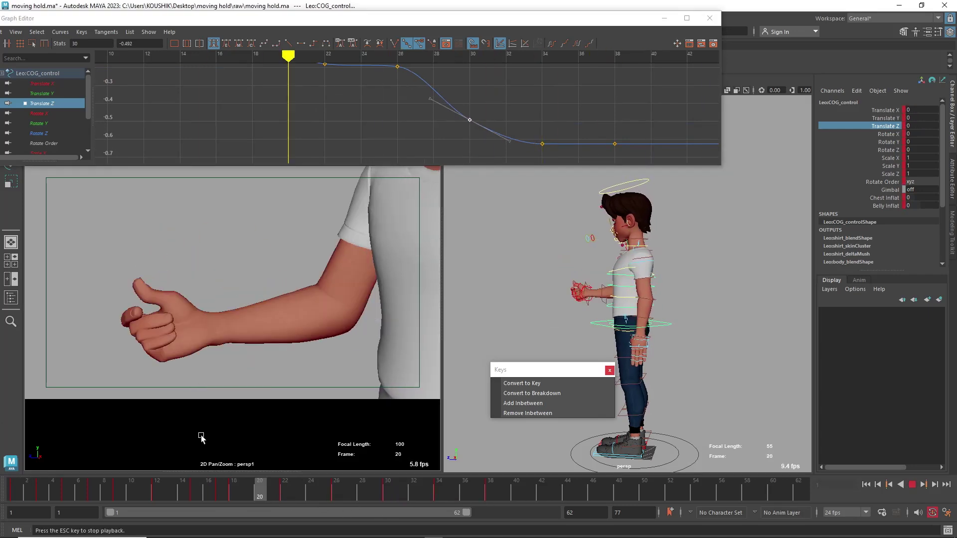
# Step: Stop playback, maximize the shot camera view and playblast the updated animation
pyautogui.hotkey('alt', 'v')
pyautogui.click(333, 345)
pyautogui.press('space')
pyautogui.rightClick(340, 486)
pyautogui.click(387, 478)
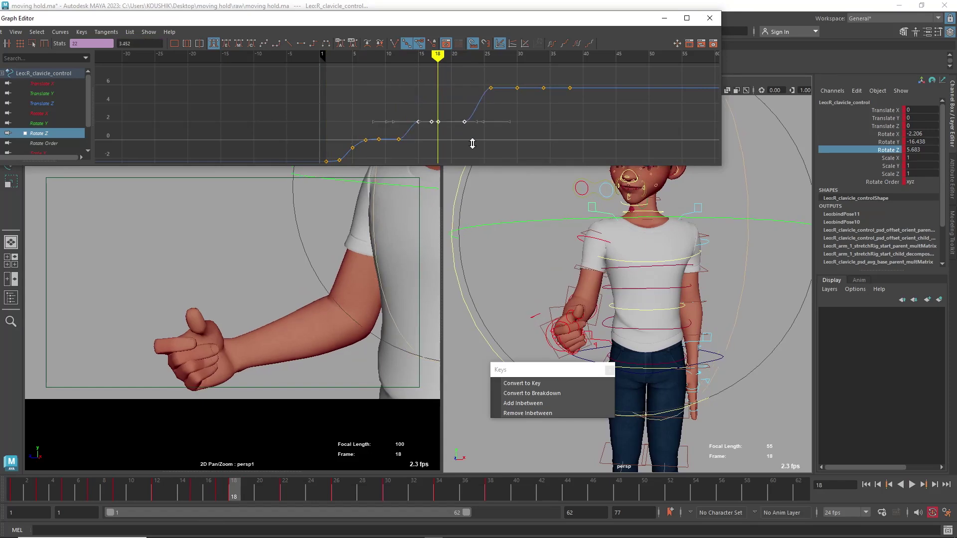
# Step: Lower the right clavicle's Rotate Z keys between frames 15 and 22 to form a dip, and play the animation
pyautogui.click(362, 491)
pyautogui.keyDown('alt'); pyautogui.moveTo(715, 101); pyautogui.dragTo(598, 131, button='middle'); pyautogui.keyUp('alt')
pyautogui.scroll(5, 563, 103)
pyautogui.click(912, 485)
pyautogui.click(912, 485)
pyautogui.click(912, 485)
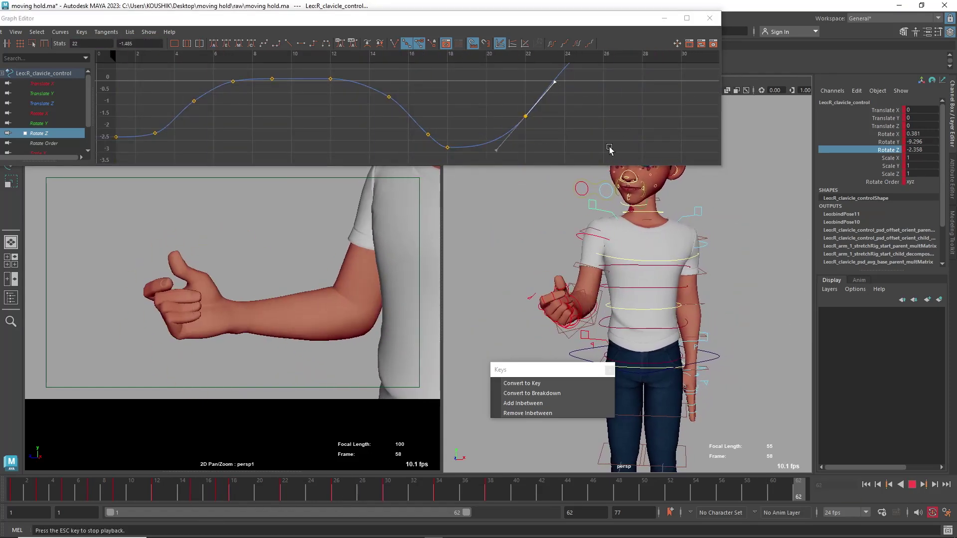
pyautogui.click(913, 485)
# Step: Lower the right clavicle's Rotate Z keys from frame 22 onward to about -6, set frame 18 to -3.656 and return to frame 1
pyautogui.keyDown('alt'); pyautogui.moveTo(597, 115); pyautogui.dragTo(540, 179, button='right'); pyautogui.keyUp('alt')
pyautogui.moveTo(640, 158); pyautogui.dragTo(469, 70)
pyautogui.click(214, 44)
pyautogui.click(547, 94)
pyautogui.moveTo(546, 93); pyautogui.dragTo(546, 147, button='middle')
pyautogui.click(510, 110)
pyautogui.moveTo(510, 111); pyautogui.dragTo(533, 160, button='middle')
pyautogui.click(17, 499)
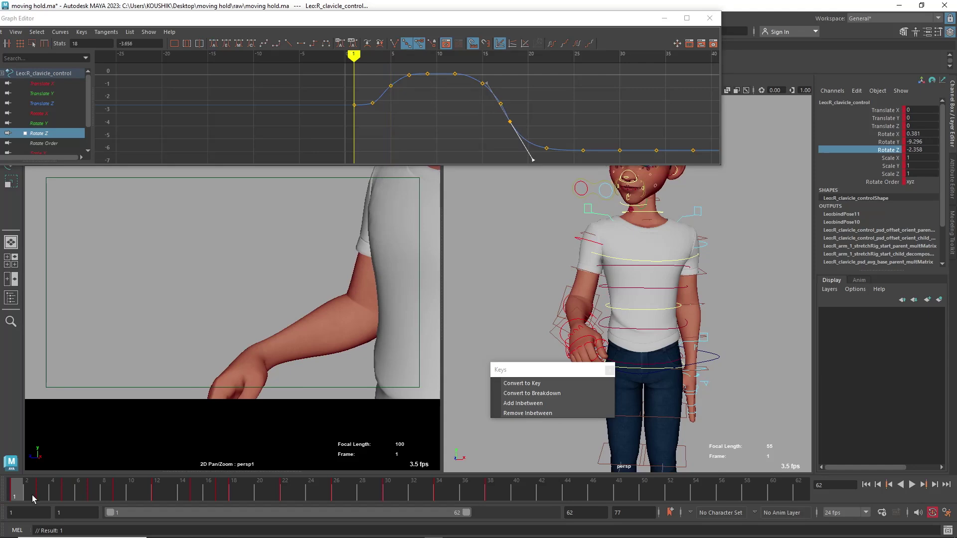
pyautogui.hotkey('alt', 'shift', 'v')
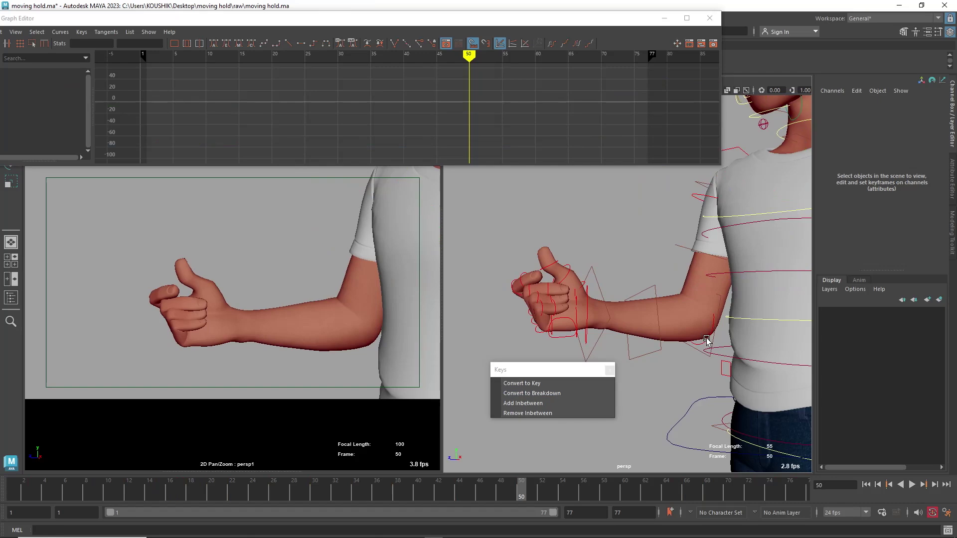
# Step: Select the right upper-arm, elbow and wrist FK controls together and key their hold pose at frame 56
pyautogui.click(706, 339)
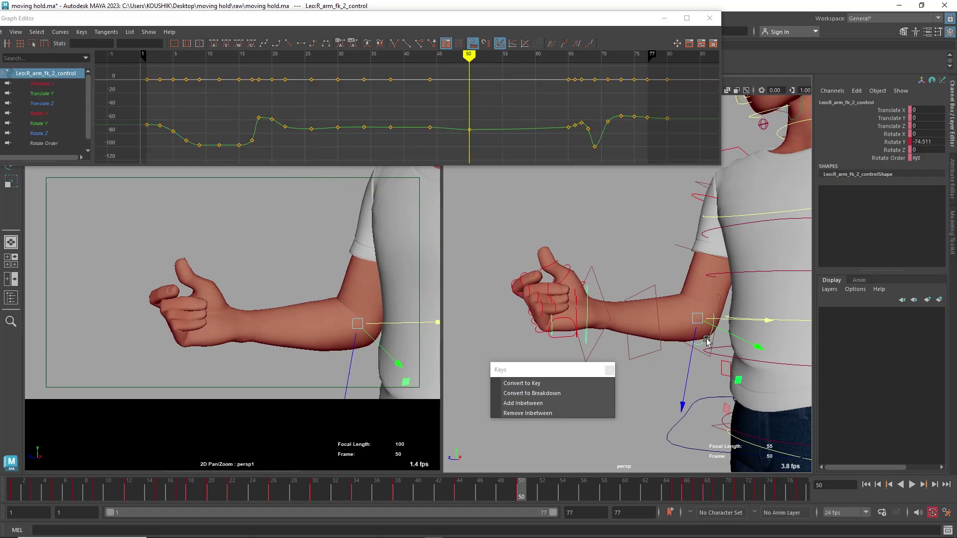
pyautogui.click(587, 301)
pyautogui.keyDown('shift'); pyautogui.click(709, 335); pyautogui.keyUp('shift')
pyautogui.keyDown('shift'); pyautogui.click(700, 197); pyautogui.keyUp('shift')
pyautogui.click(398, 490)
pyautogui.moveTo(397, 490); pyautogui.dragTo(525, 490, button='middle')
pyautogui.press('s')
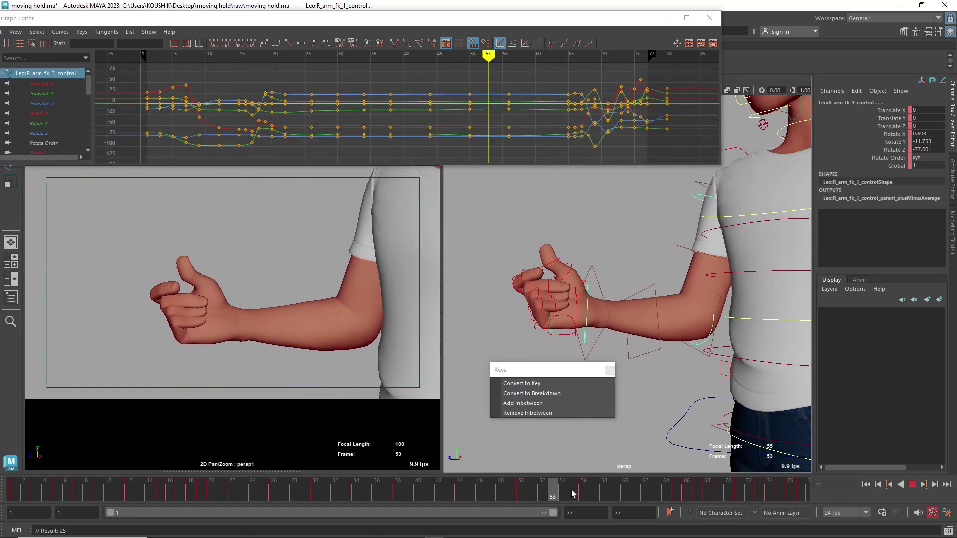
# Step: Review the moving hold around frames 44 to 57 with the right wrist and elbow controls
pyautogui.click(585, 315)
pyautogui.click(461, 487)
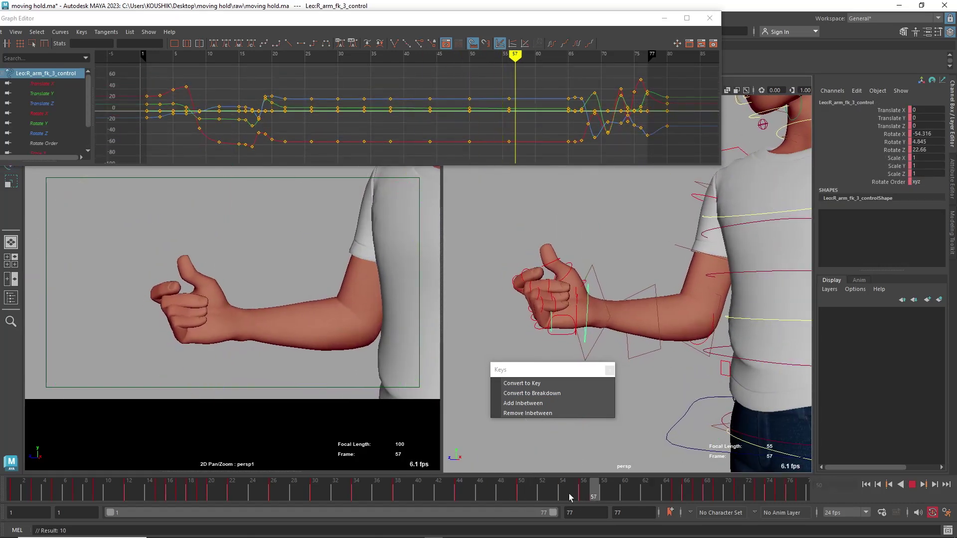
pyautogui.click(709, 340)
pyautogui.click(459, 490)
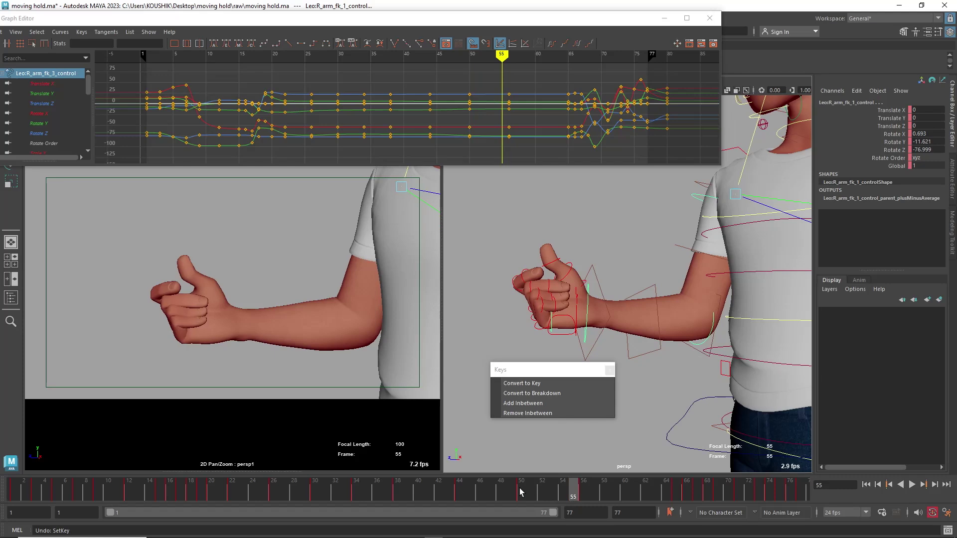
# Step: Isolate the right upper arm's Rotate Y curve around frame 50 and try keying the control at frame 47
pyautogui.click(519, 492)
pyautogui.click(708, 339)
pyautogui.click(896, 135)
pyautogui.click(896, 142)
pyautogui.keyDown('alt'); pyautogui.keyDown('shift'); pyautogui.moveTo(479, 134); pyautogui.dragTo(478, 100, button='right'); pyautogui.keyUp('shift'); pyautogui.keyUp('alt')
pyautogui.keyDown('alt'); pyautogui.moveTo(467, 107); pyautogui.dragTo(512, 98, button='middle'); pyautogui.keyUp('alt')
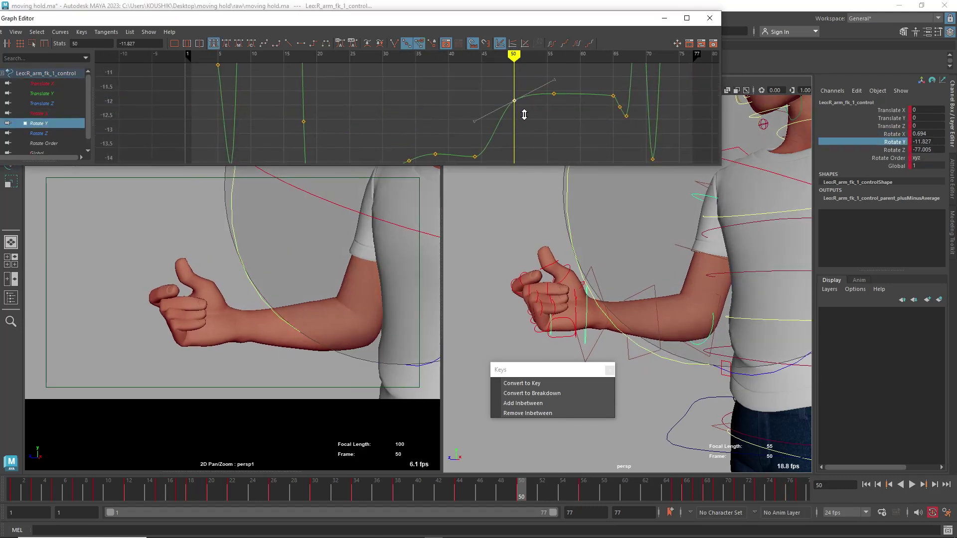
pyautogui.hotkey('alt', ',')
pyautogui.hotkey('alt', ',')
pyautogui.hotkey('alt', ',')
pyautogui.press('s')
# Step: Try adding right elbow control keys within the hold, scrubbing up to frame 55 and toggling playback
pyautogui.moveTo(440, 493); pyautogui.dragTo(493, 493)
pyautogui.click(690, 344)
pyautogui.press('s')
pyautogui.keyDown('alt'); pyautogui.moveTo(423, 135); pyautogui.dragTo(505, 100, button='right'); pyautogui.keyUp('alt')
pyautogui.click(504, 95)
pyautogui.moveTo(470, 495); pyautogui.dragTo(572, 492)
pyautogui.press('s')
pyautogui.click(912, 485)
# Step: Select the right upper-arm, elbow and wrist controls together and key their hold pose at frame 52
pyautogui.keyDown('alt'); pyautogui.moveTo(651, 329); pyautogui.dragTo(698, 326); pyautogui.keyUp('alt')
pyautogui.click(658, 210)
pyautogui.keyDown('shift'); pyautogui.click(663, 348); pyautogui.keyUp('shift')
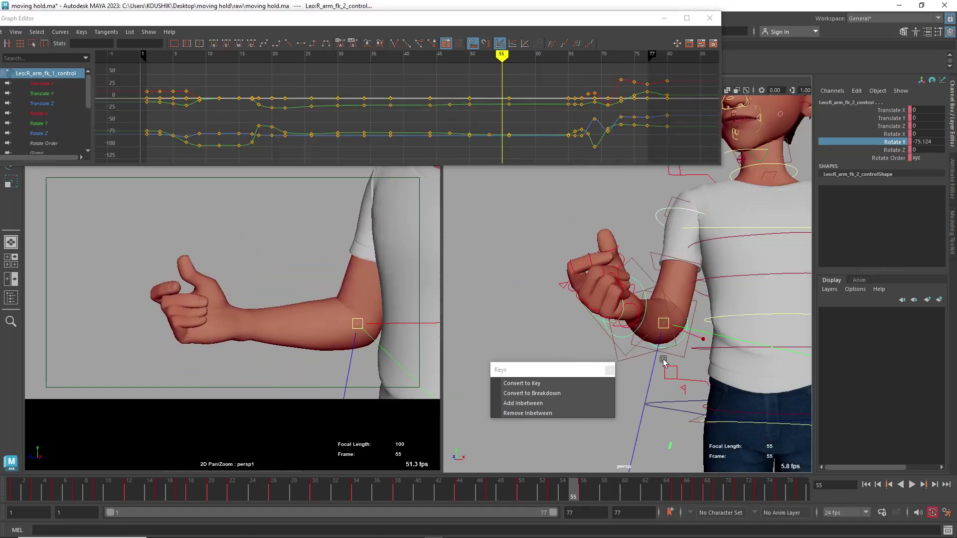
pyautogui.keyDown('shift'); pyautogui.click(622, 337); pyautogui.keyUp('shift')
pyautogui.click(552, 491)
pyautogui.press('s')
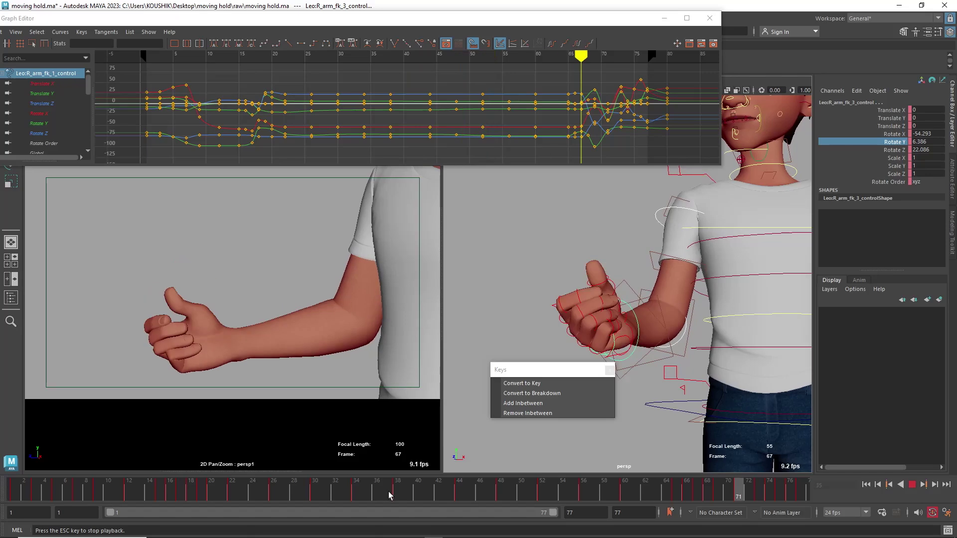
# Step: Key only the right upper arm's Rotate Y at frame 48, select that key on the curve and play the animation
pyautogui.click(500, 489)
pyautogui.click(657, 210)
pyautogui.click(872, 141)
pyautogui.rightClick(872, 142)
pyautogui.click(879, 157)
pyautogui.keyDown('alt'); pyautogui.keyDown('shift'); pyautogui.moveTo(463, 135); pyautogui.dragTo(466, 90, button='right'); pyautogui.keyUp('shift'); pyautogui.keyUp('alt')
pyautogui.keyDown('alt'); pyautogui.moveTo(464, 115); pyautogui.dragTo(502, 117, button='middle'); pyautogui.keyUp('alt')
pyautogui.moveTo(484, 104); pyautogui.dragTo(505, 123)
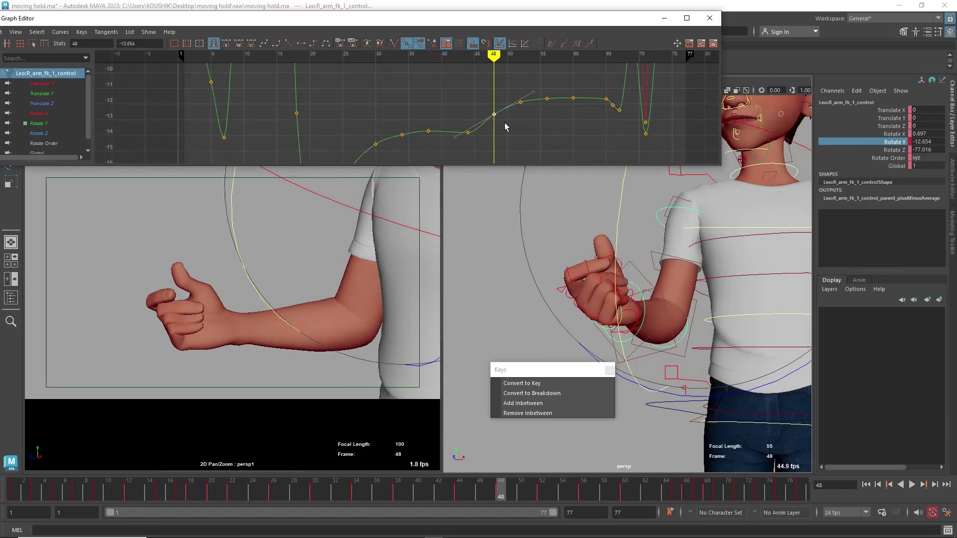
pyautogui.hotkey('alt', 'v')
# Step: Adjust the right upper arm's Rotate Y key at frame 48 vertically and play the late part of the hold
pyautogui.keyDown('alt'); pyautogui.moveTo(491, 125); pyautogui.dragTo(529, 106, button='right'); pyautogui.keyUp('alt')
pyautogui.click(455, 109)
pyautogui.keyDown('shift'); pyautogui.moveTo(455, 108); pyautogui.dragTo(456, 85, button='middle'); pyautogui.keyUp('shift')
pyautogui.click(606, 493)
pyautogui.hotkey('alt', 'v')
# Step: Select the right upper-arm control with the Rotate tool and examine its Rotate Y curve through the hold
pyautogui.click(668, 231)
pyautogui.press('e')
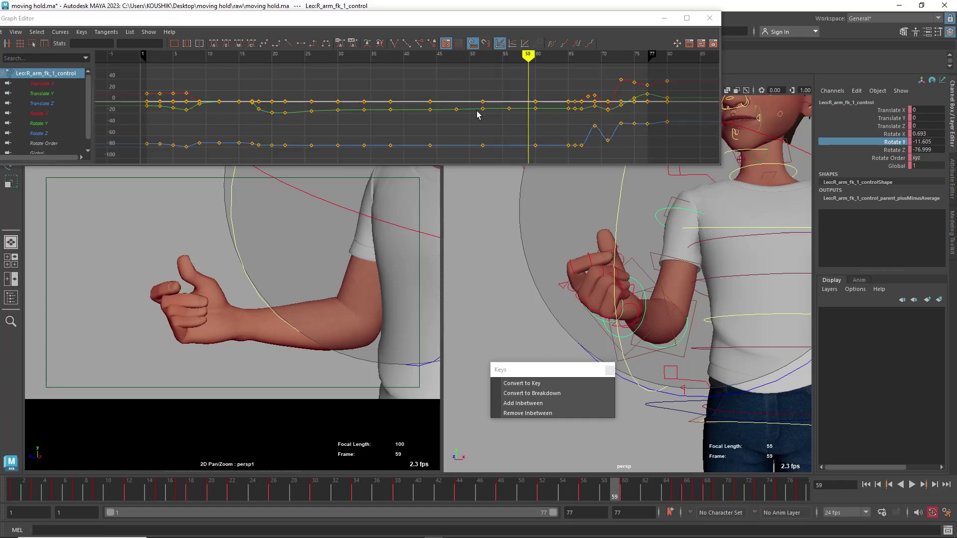
pyautogui.keyDown('alt'); pyautogui.keyDown('shift'); pyautogui.moveTo(464, 113); pyautogui.dragTo(551, 95, button='right'); pyautogui.keyUp('shift'); pyautogui.keyUp('alt')
pyautogui.keyDown('alt'); pyautogui.moveTo(550, 95); pyautogui.dragTo(503, 100, button='middle'); pyautogui.keyUp('alt')
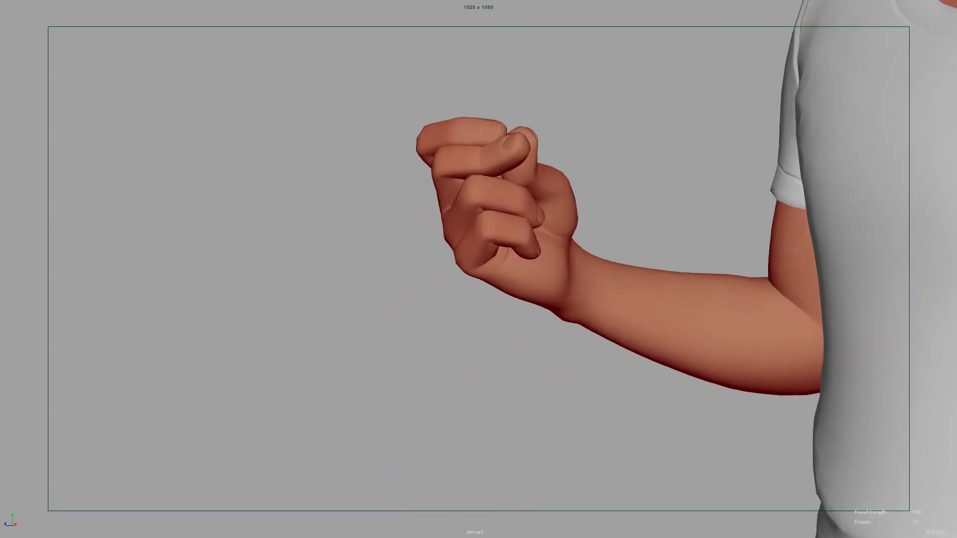